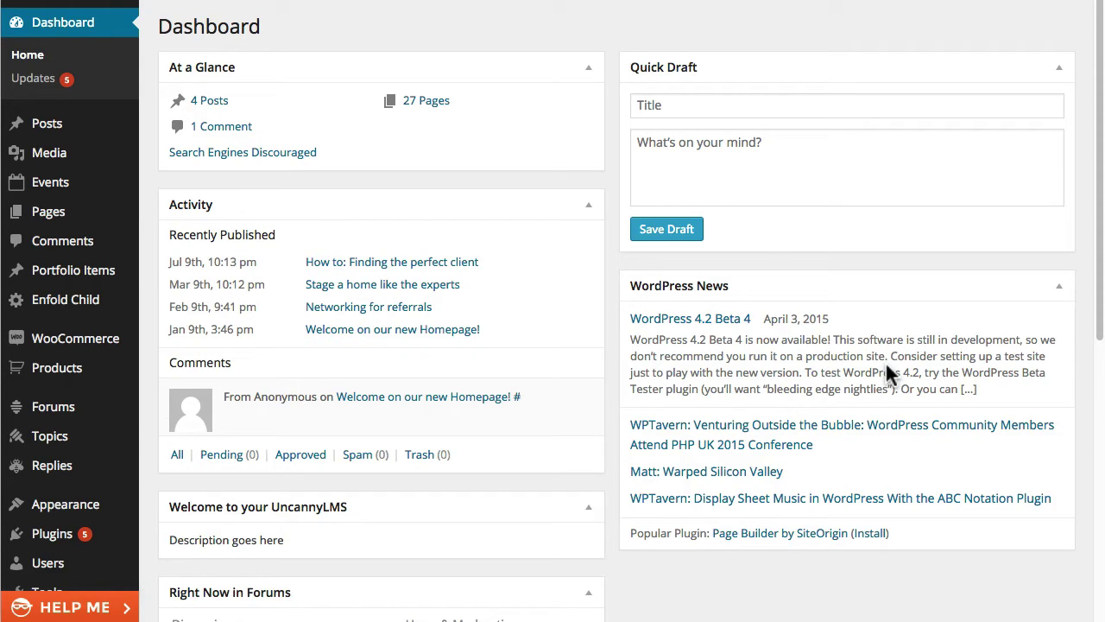
# Step: Go to LearnDash LMS Settings and show the Zapier tab's empty trigger list
pyautogui.scroll(-5, 68, 427)
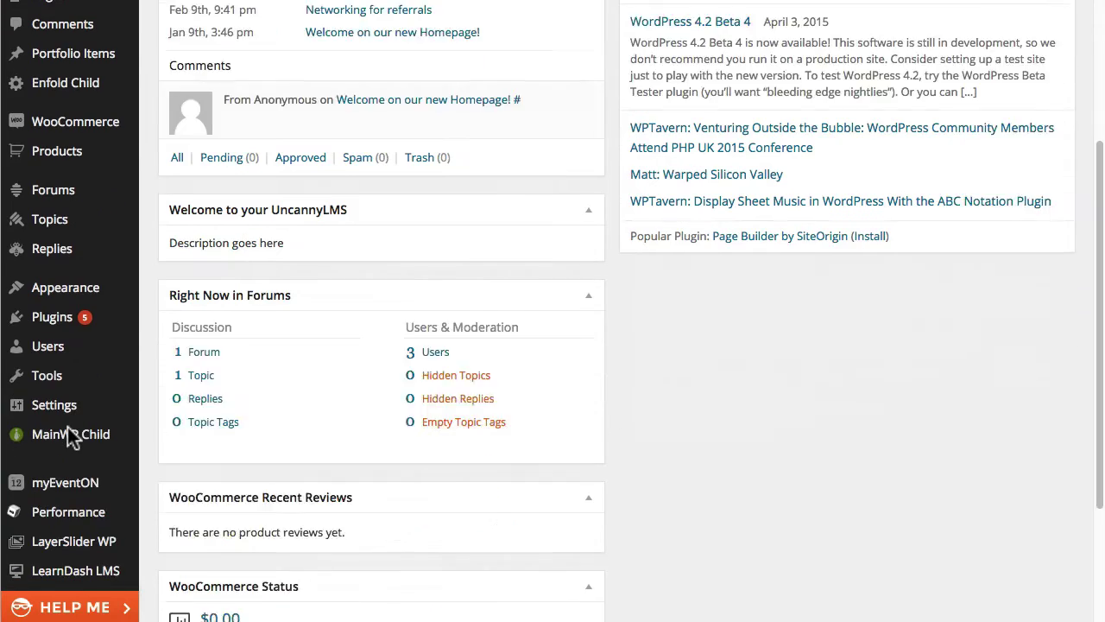
pyautogui.moveTo(94, 577)
pyautogui.click(172, 576)
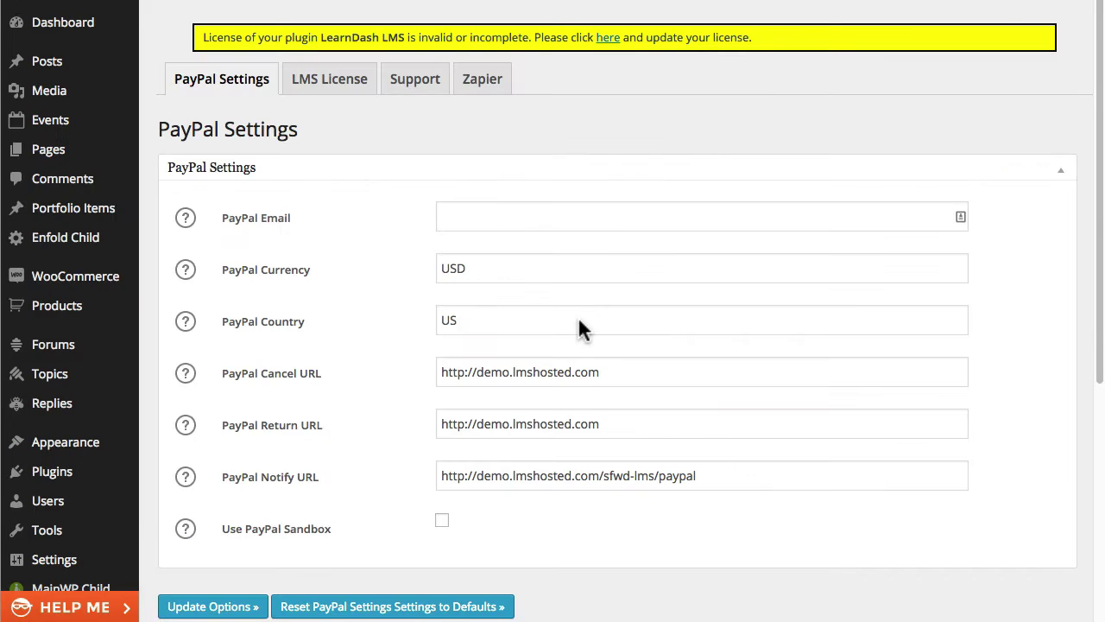
pyautogui.click(488, 78)
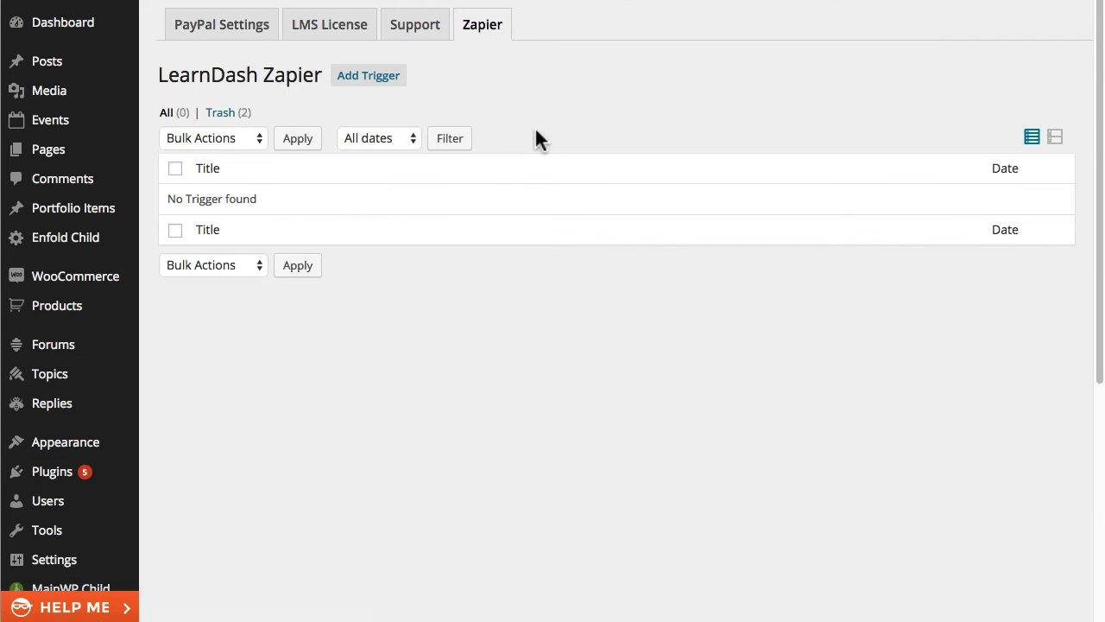
# Step: Add a trigger titled 'LearnDash Quiz Pass' with Trigger Event set to Quiz passed
pyautogui.click(375, 74)
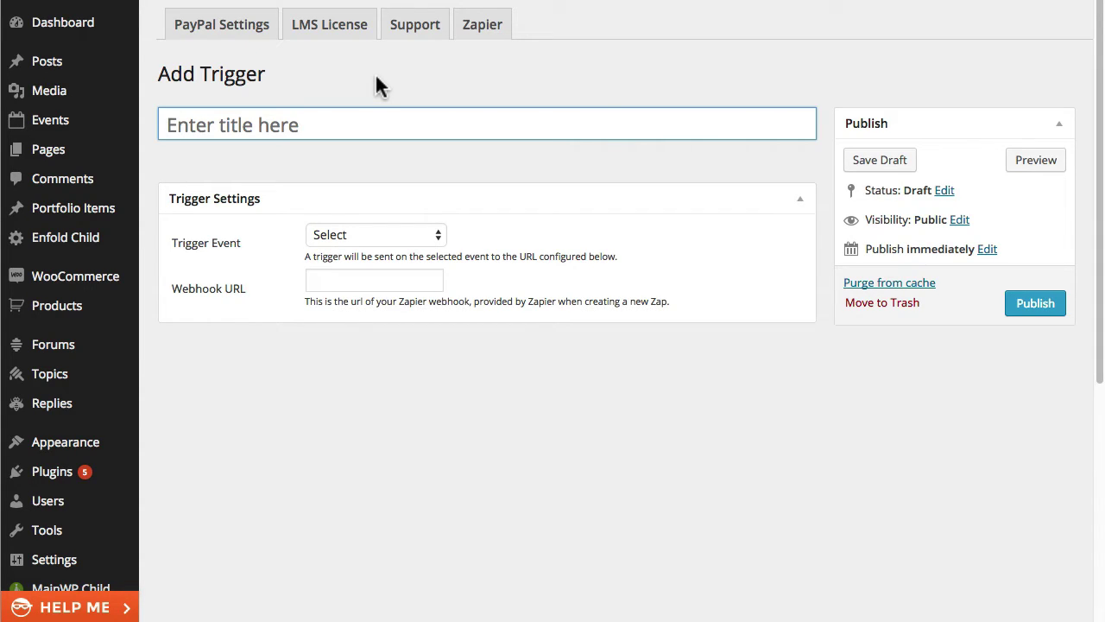
pyautogui.press('shift')
pyautogui.write('LearnDash ')
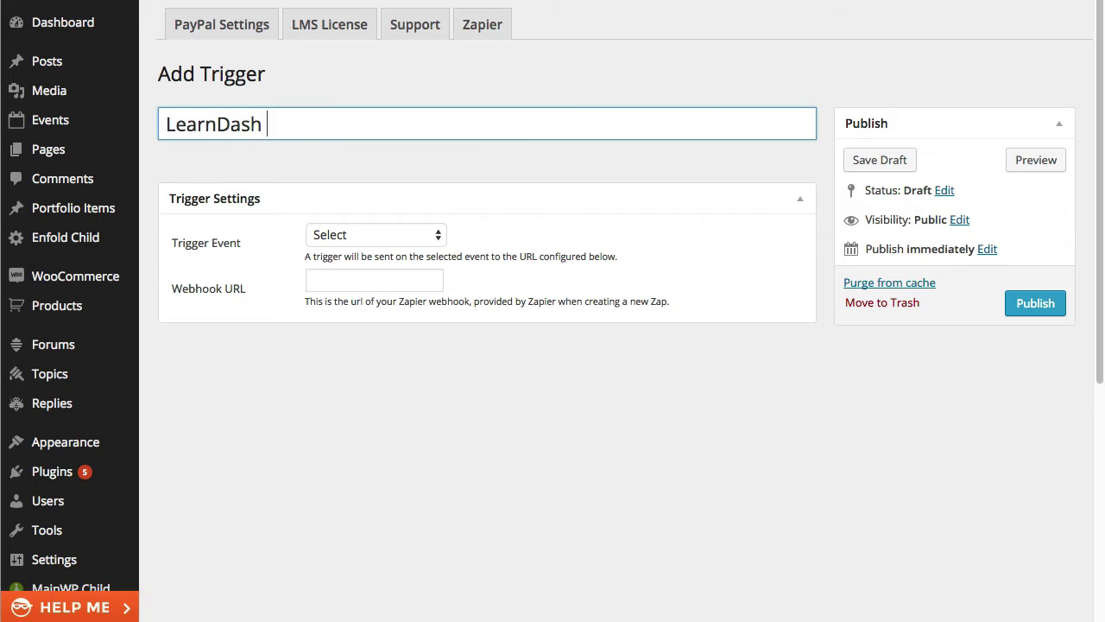
pyautogui.write('Quiz Pass')
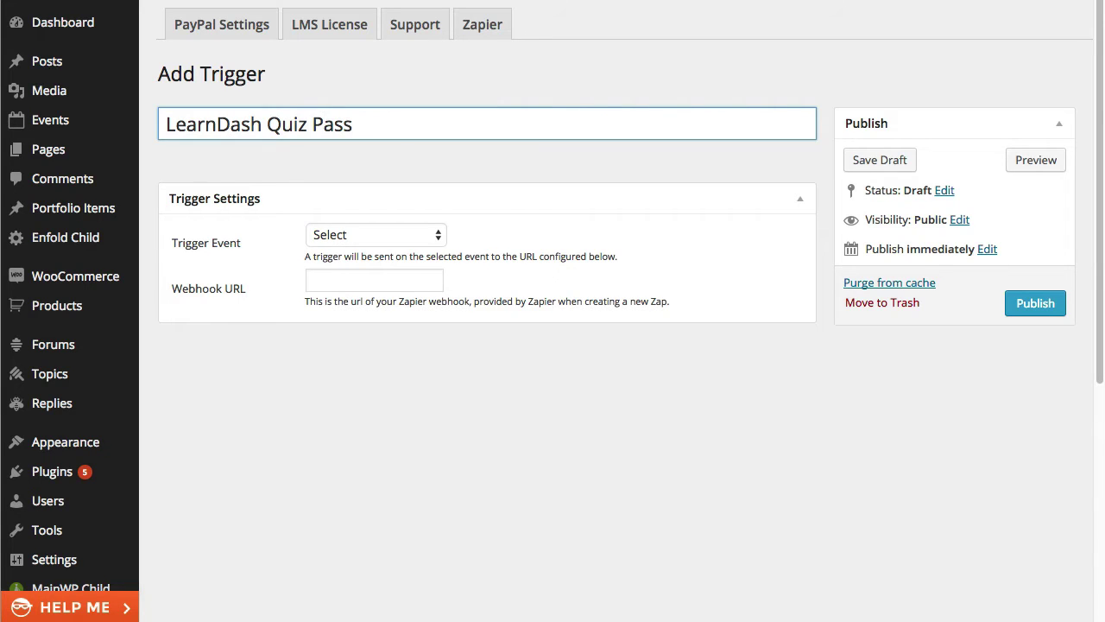
pyautogui.click(436, 235)
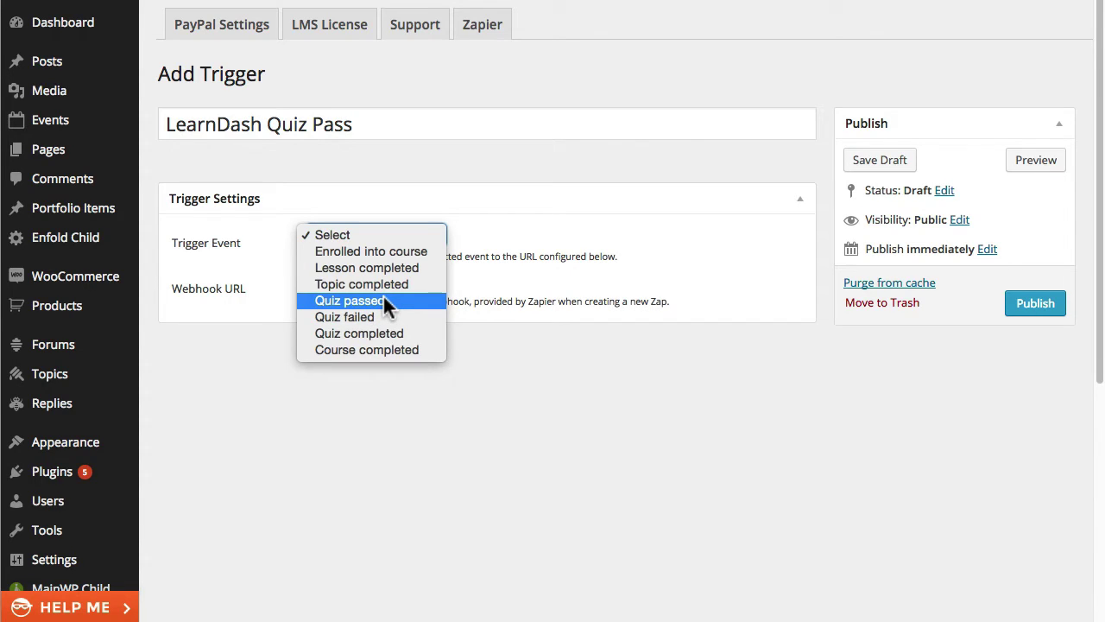
pyautogui.click(384, 298)
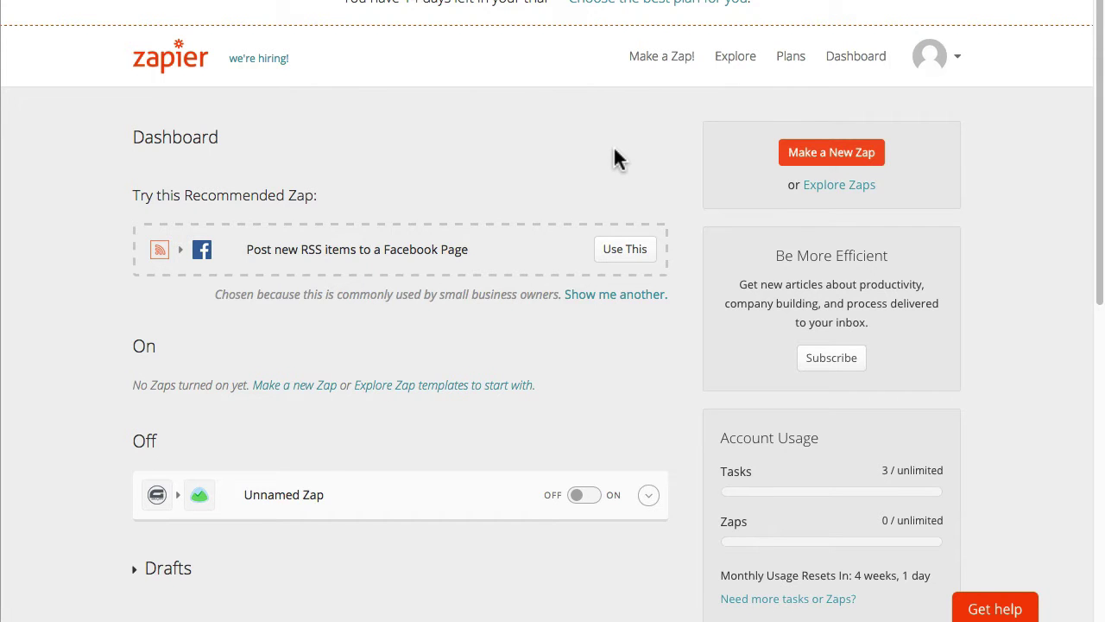
# Step: Make a new Zap with Webhook as the trigger app and Catch Hook as its trigger
pyautogui.click(825, 152)
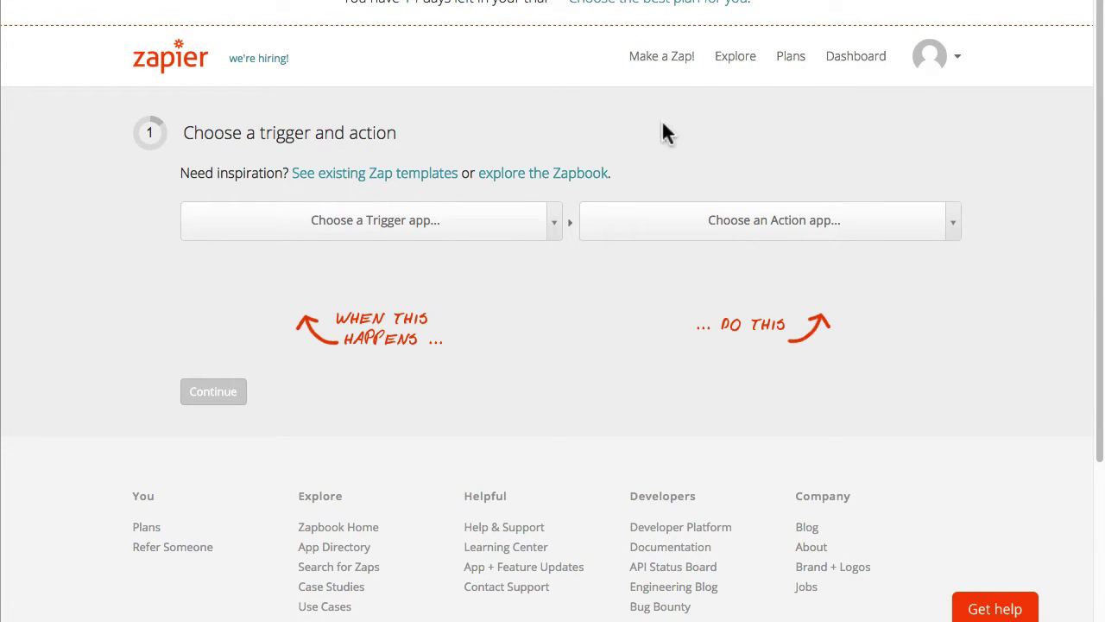
pyautogui.click(554, 225)
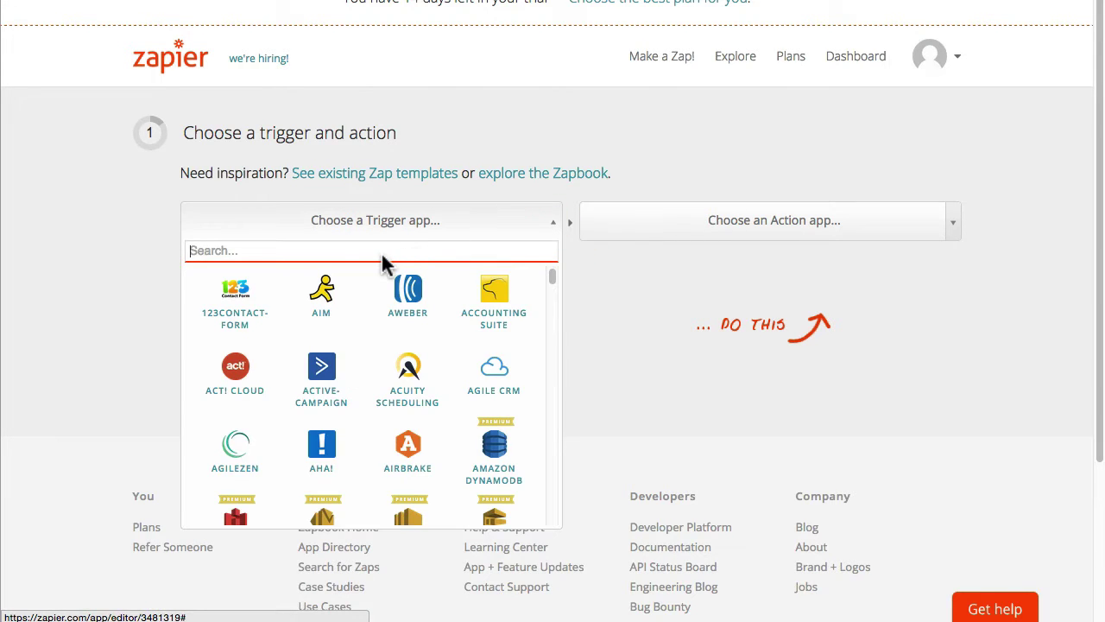
pyautogui.write('webhook')
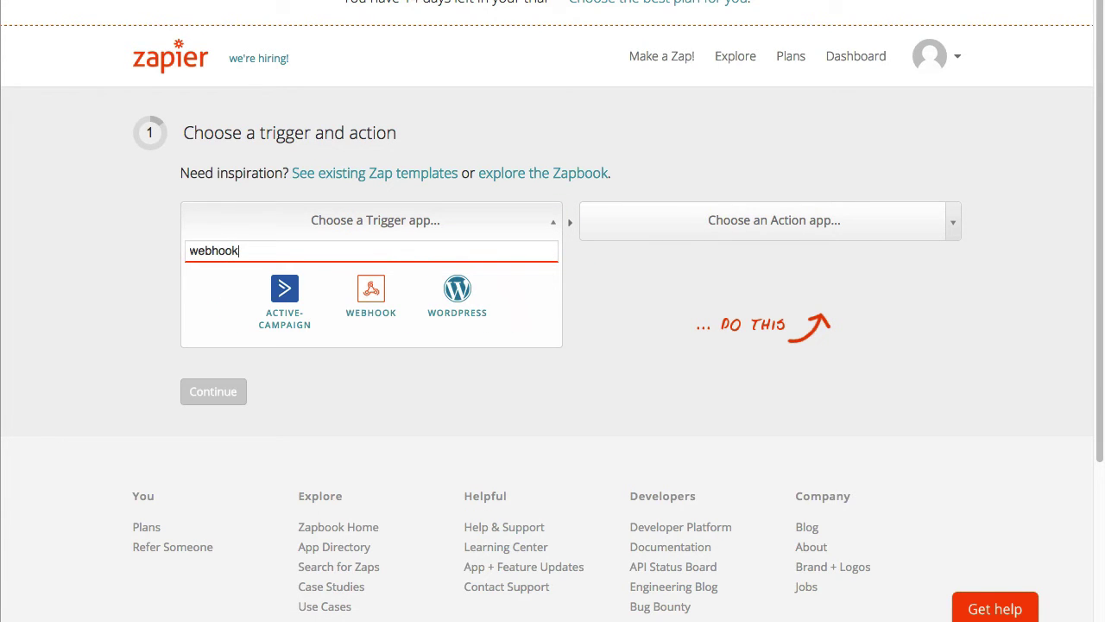
pyautogui.click(373, 293)
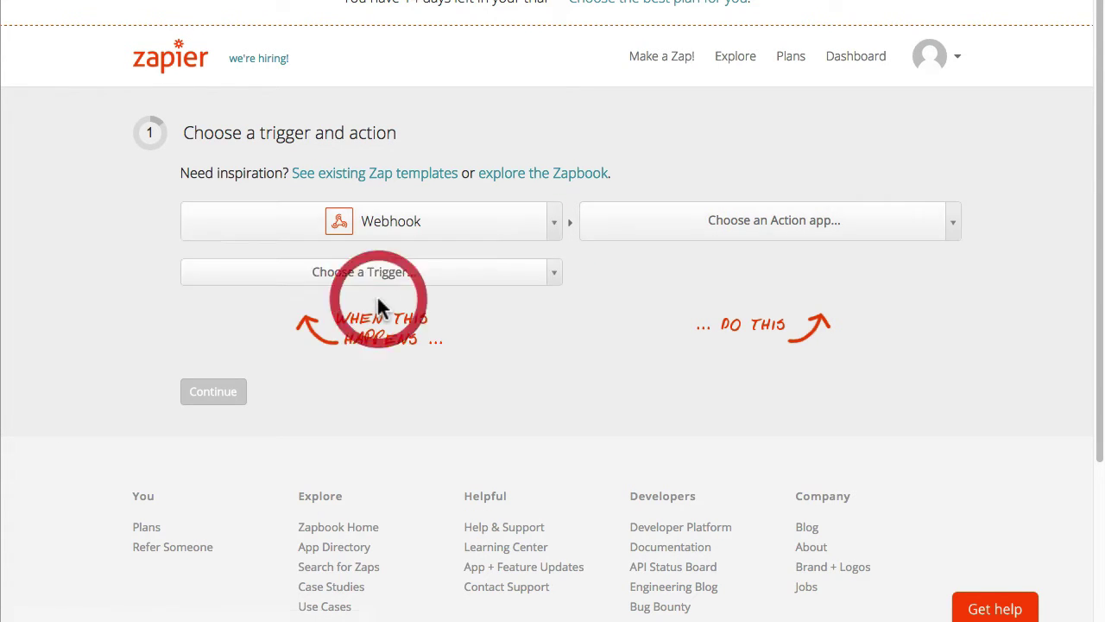
pyautogui.click(554, 272)
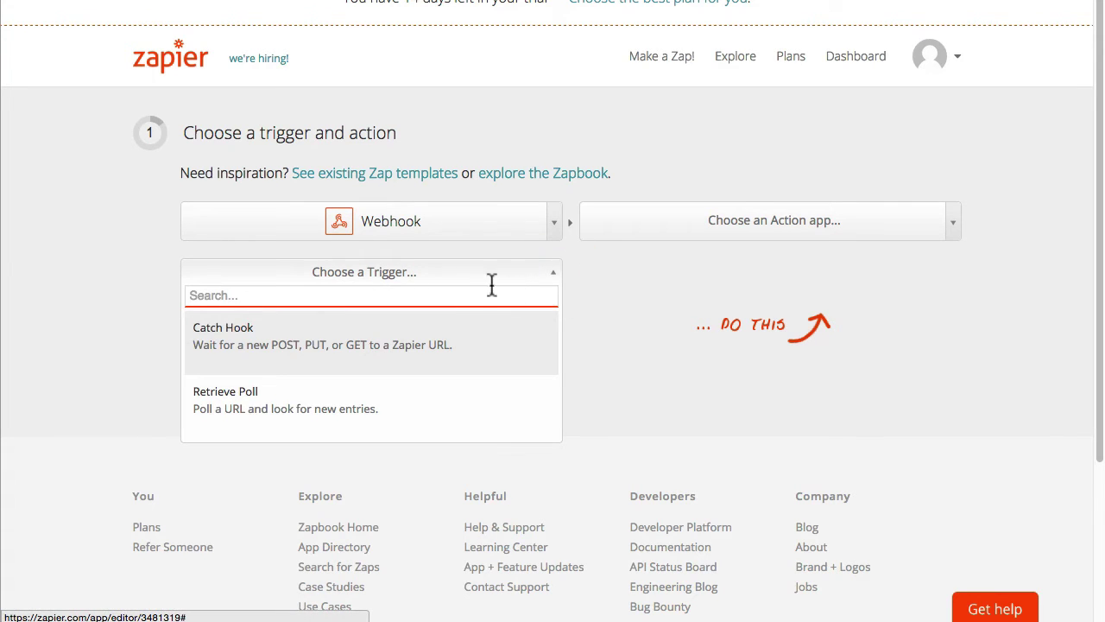
pyautogui.click(291, 340)
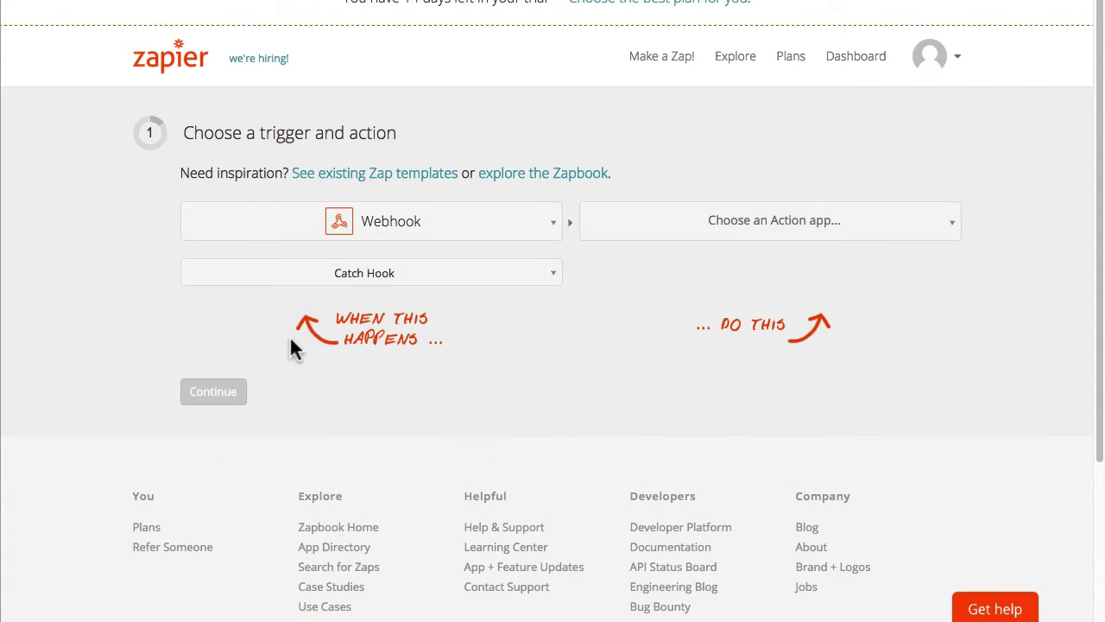
# Step: Set the Zap's action to Email's Send Outbound Email and continue to the webhook step
pyautogui.click(954, 218)
pyautogui.write('email')
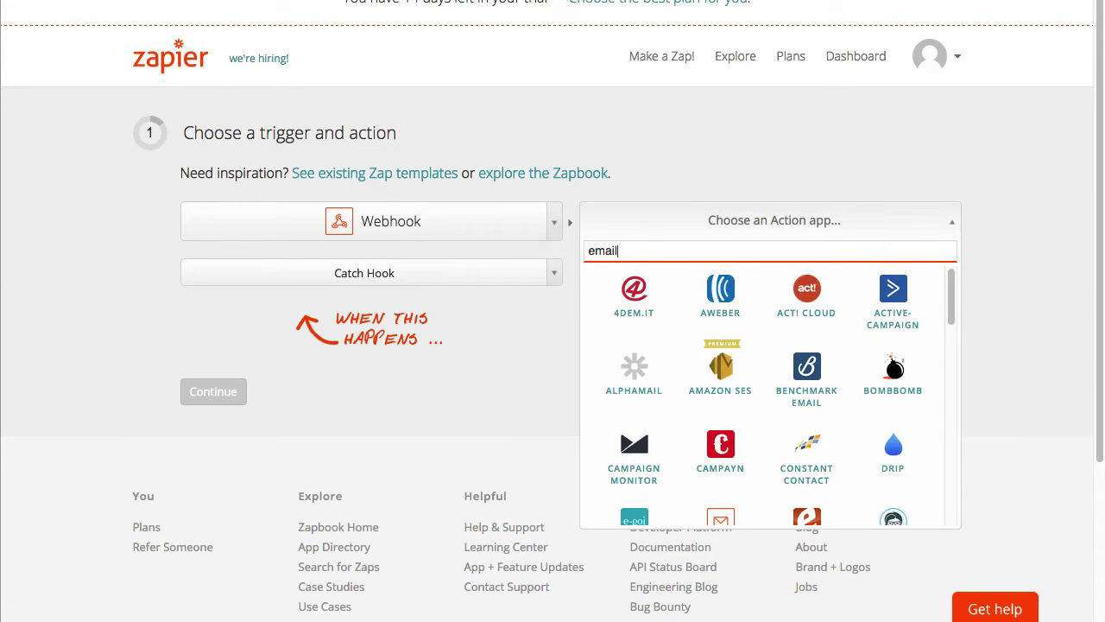
pyautogui.moveTo(953, 298); pyautogui.dragTo(956, 337)
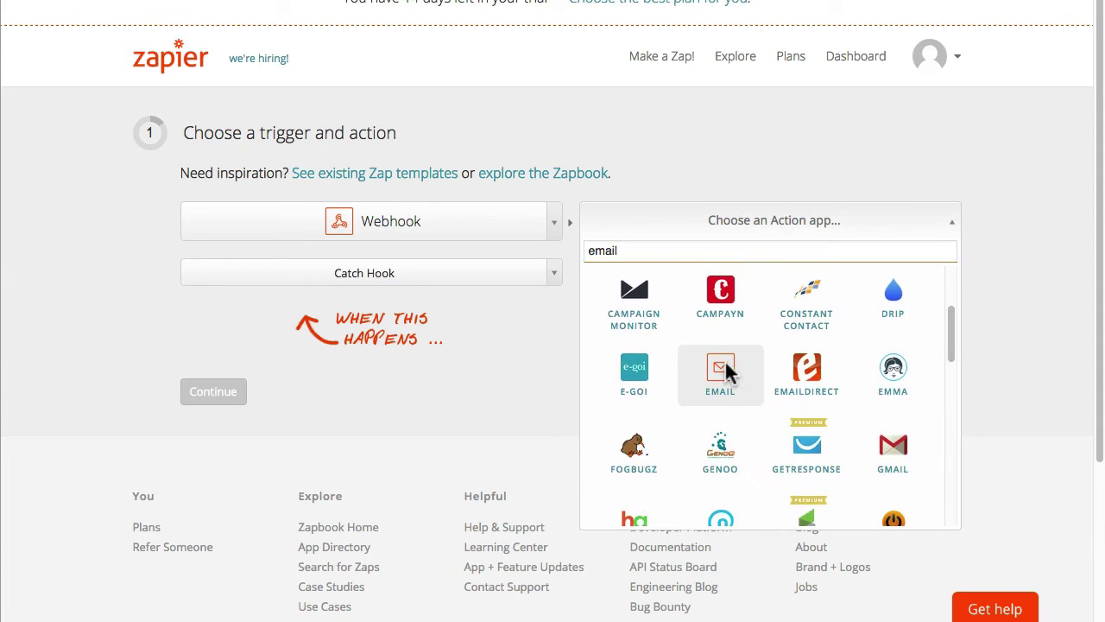
pyautogui.click(720, 373)
pyautogui.click(950, 275)
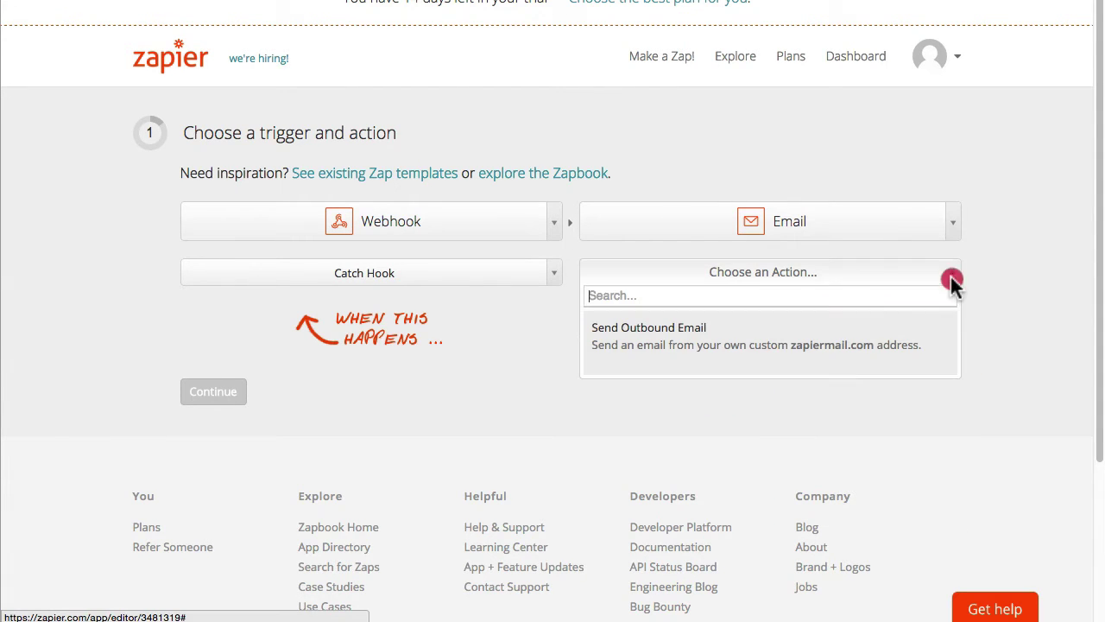
pyautogui.click(677, 345)
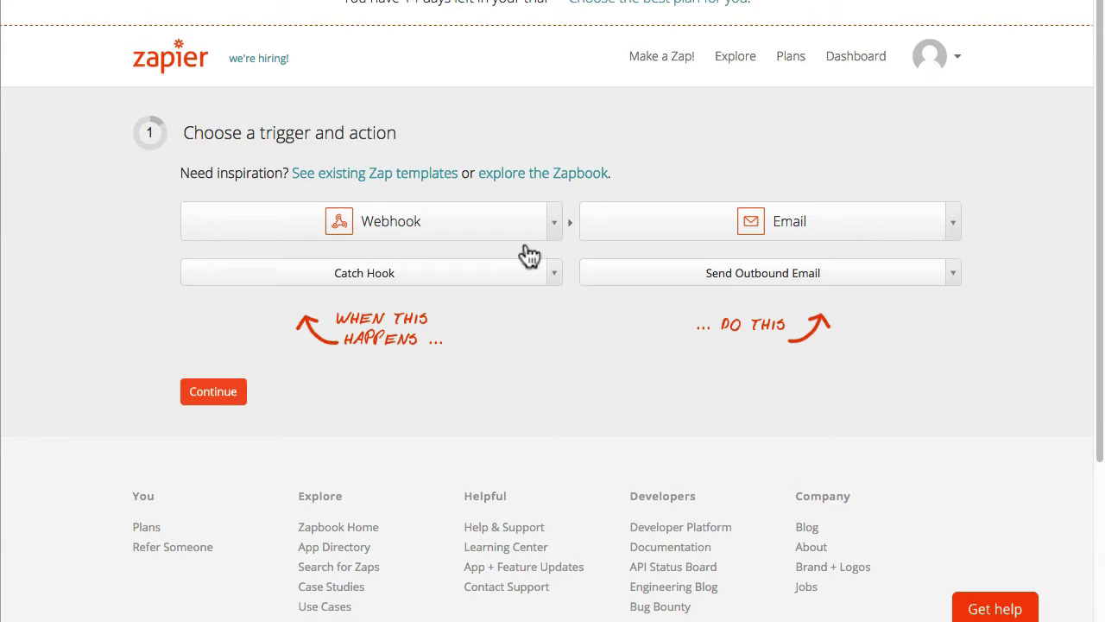
pyautogui.click(207, 393)
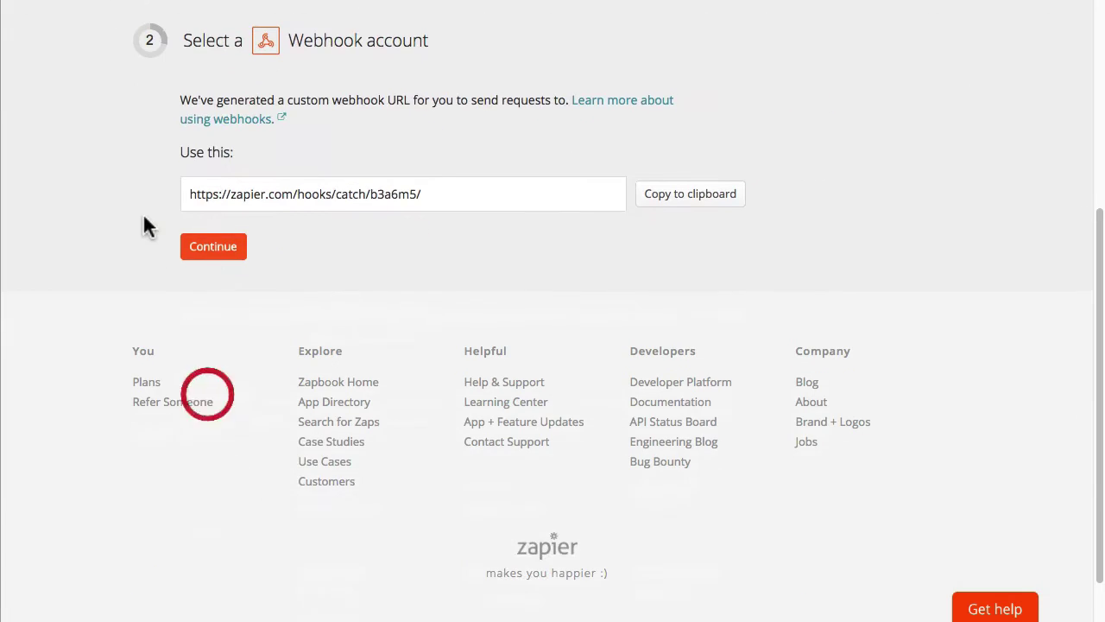
# Step: Copy the Zapier webhook URL into the LearnDash Quiz Pass trigger's Webhook URL and publish it
pyautogui.click(688, 196)
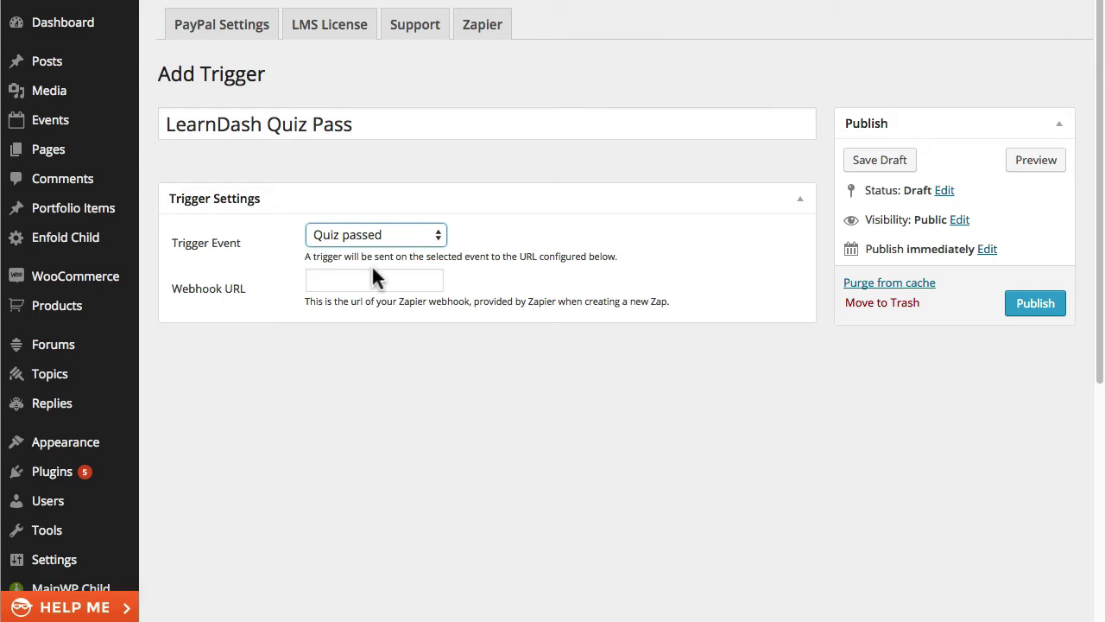
pyautogui.click(366, 282)
pyautogui.press('super+v')
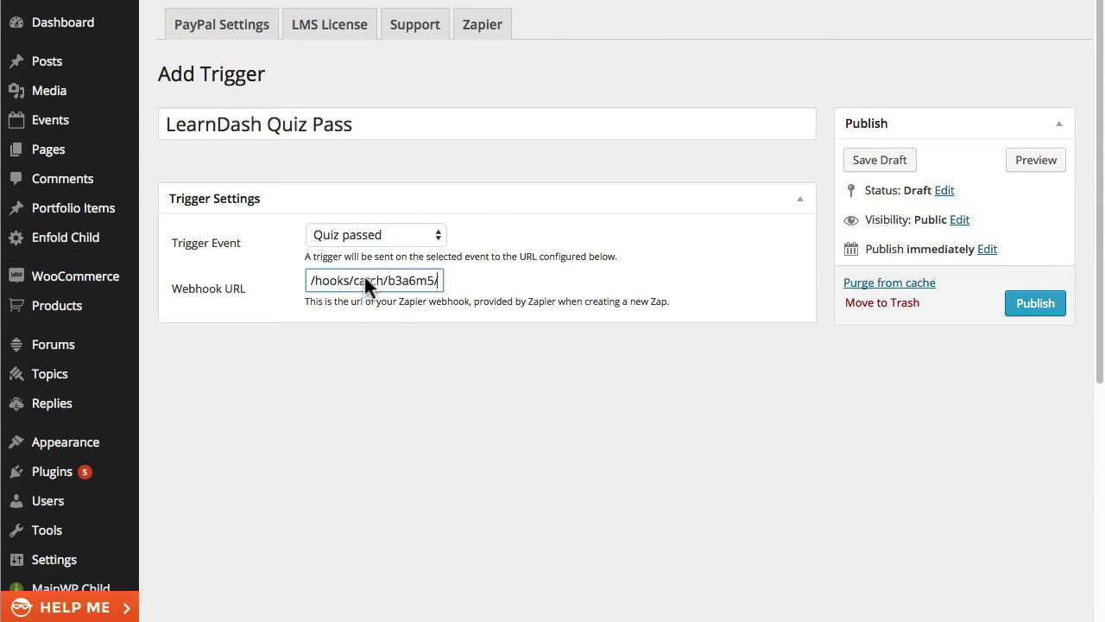
pyautogui.click(1041, 307)
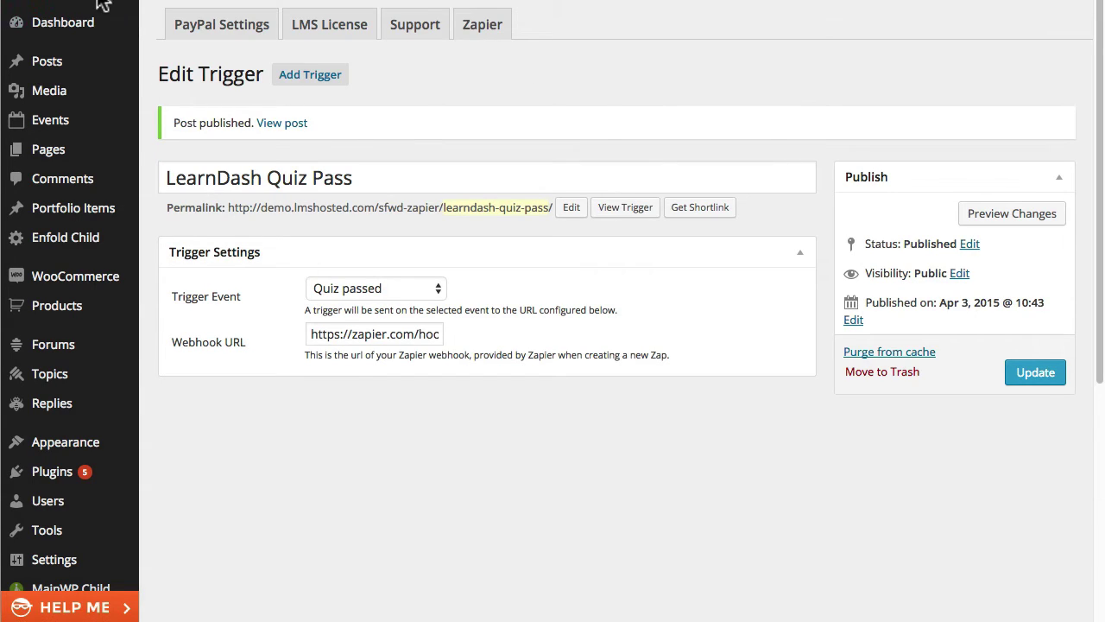
pyautogui.moveTo(102, 4)
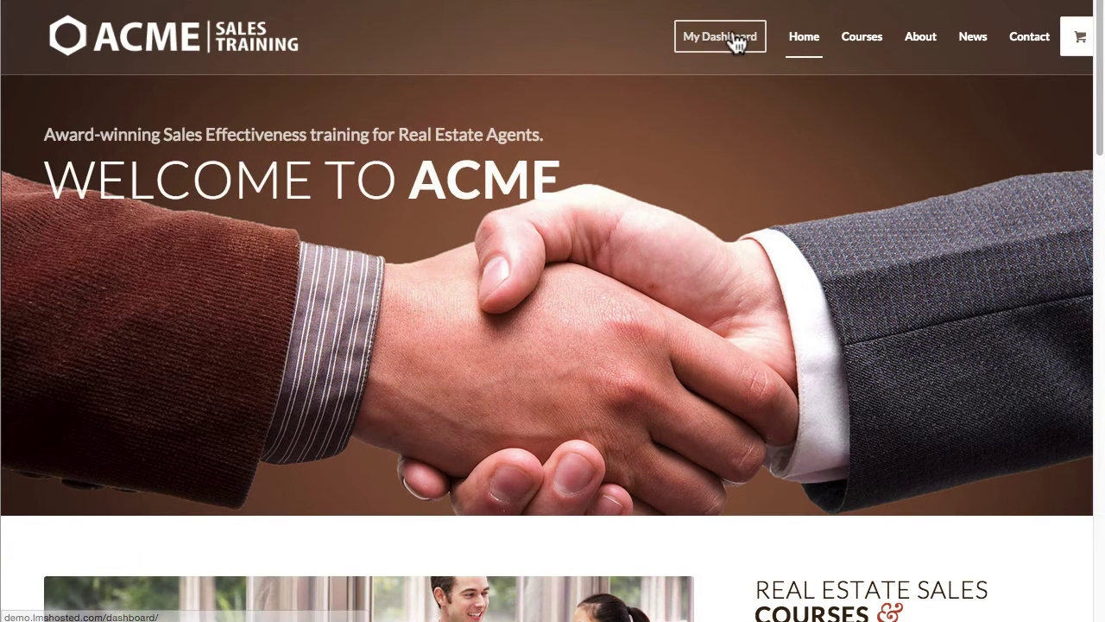
# Step: On the site front end, expand the course and open the Demo Quiz from its Quiz lesson
pyautogui.click(732, 43)
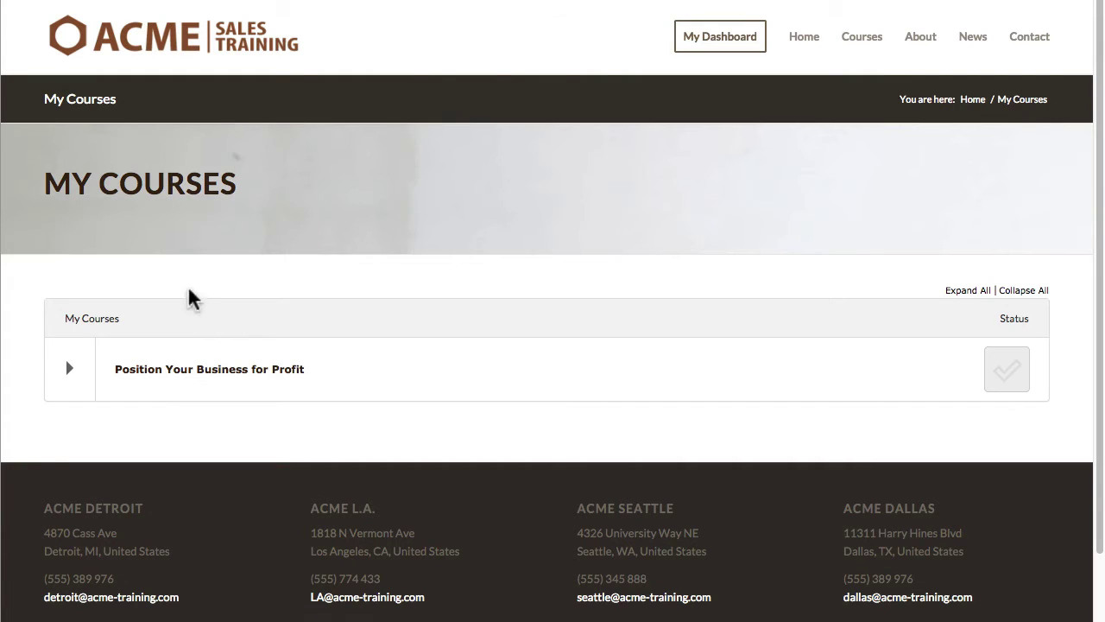
pyautogui.click(69, 369)
pyautogui.scroll(-6, 303, 314)
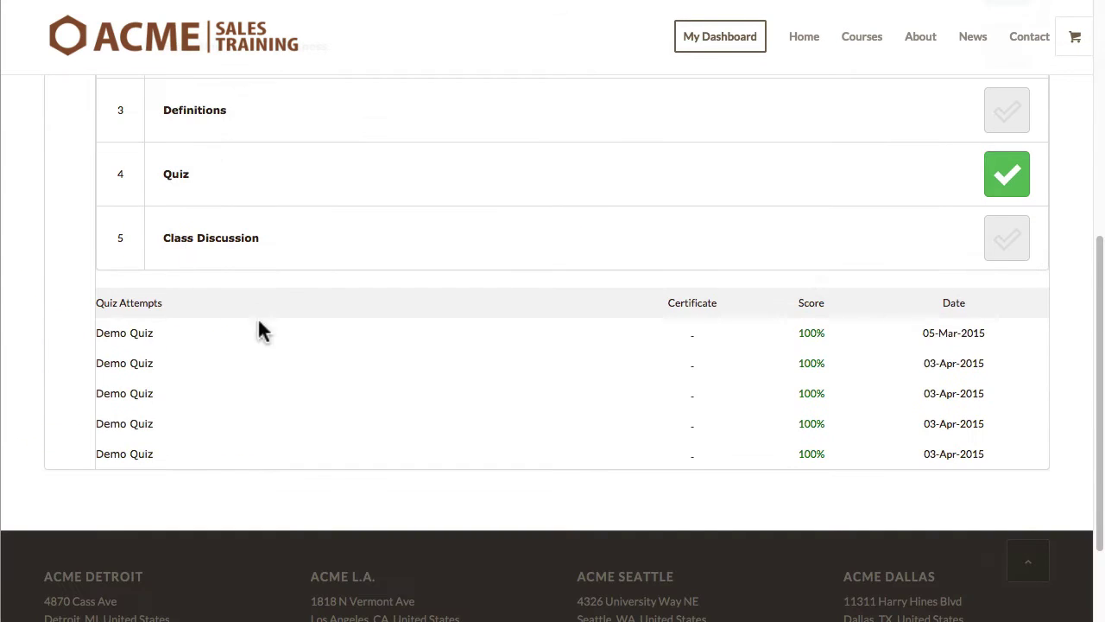
pyautogui.click(190, 177)
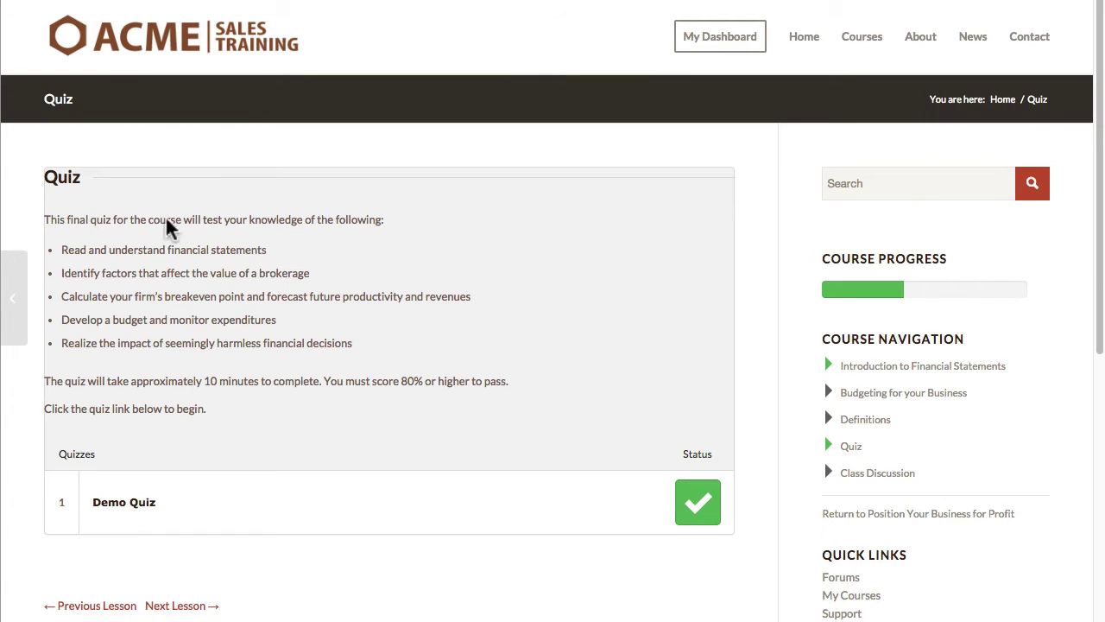
pyautogui.click(127, 502)
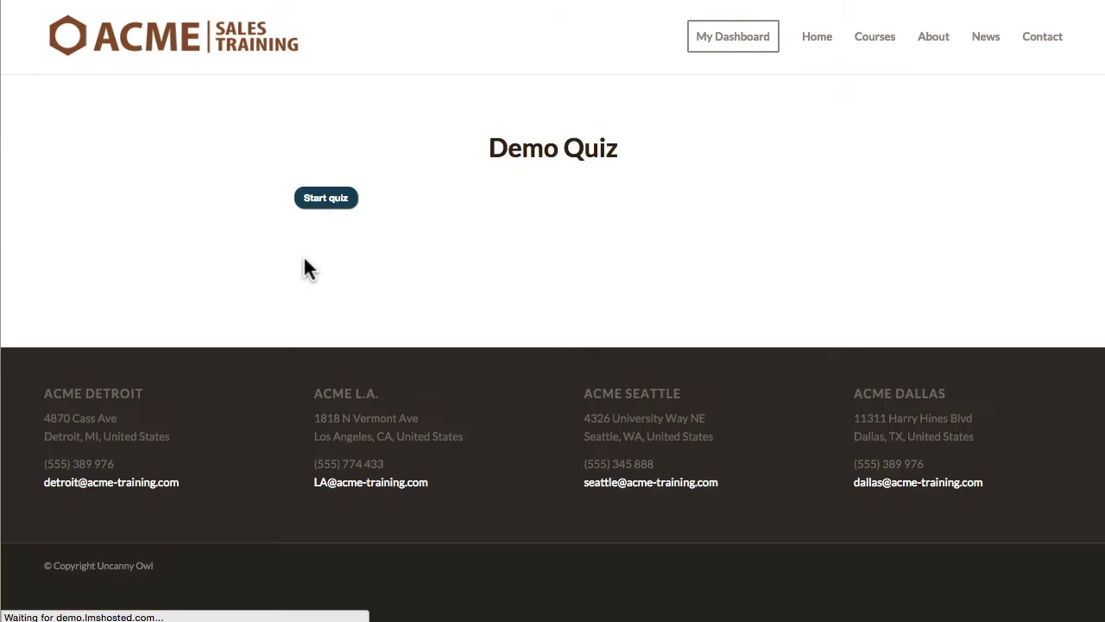
# Step: Answer question 1 with Correct, tick both correct answers on question 2, and finish the quiz
pyautogui.click(325, 198)
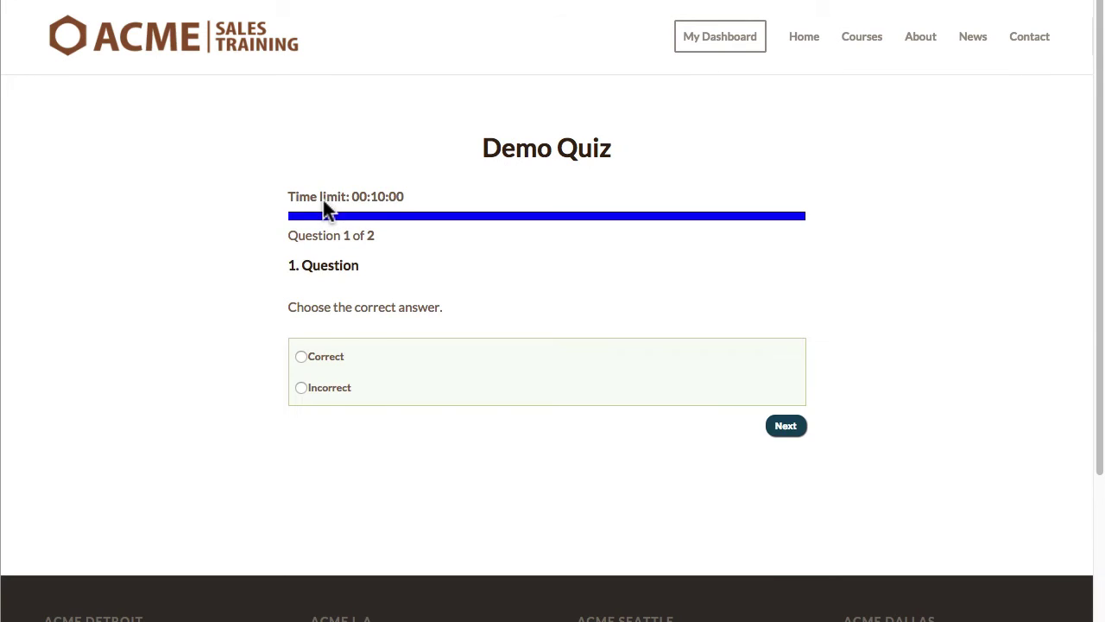
pyautogui.click(316, 356)
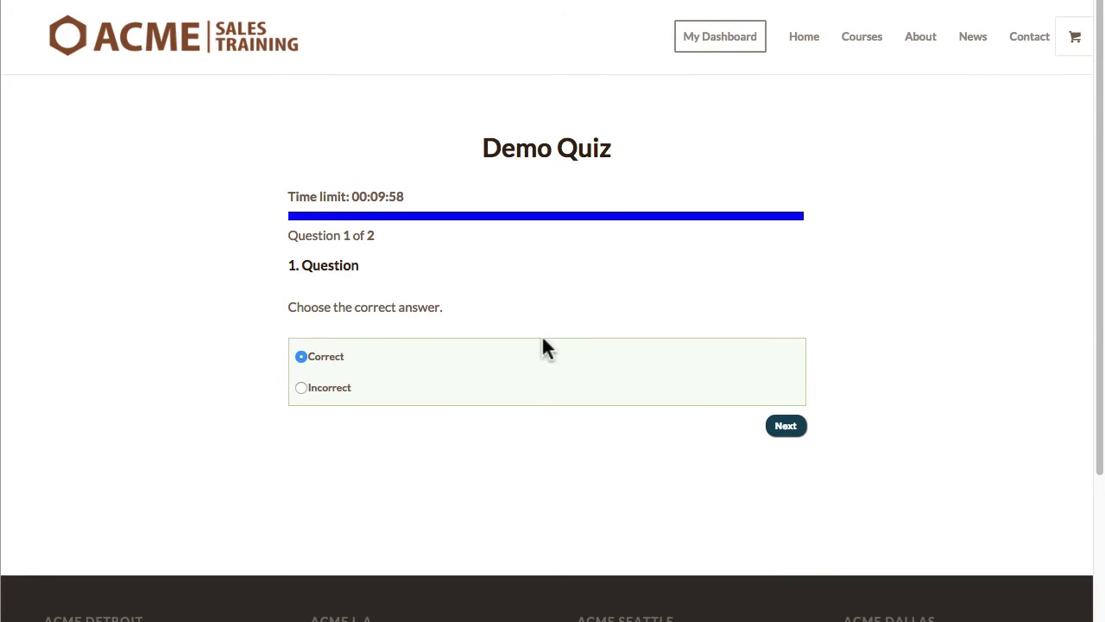
pyautogui.click(786, 427)
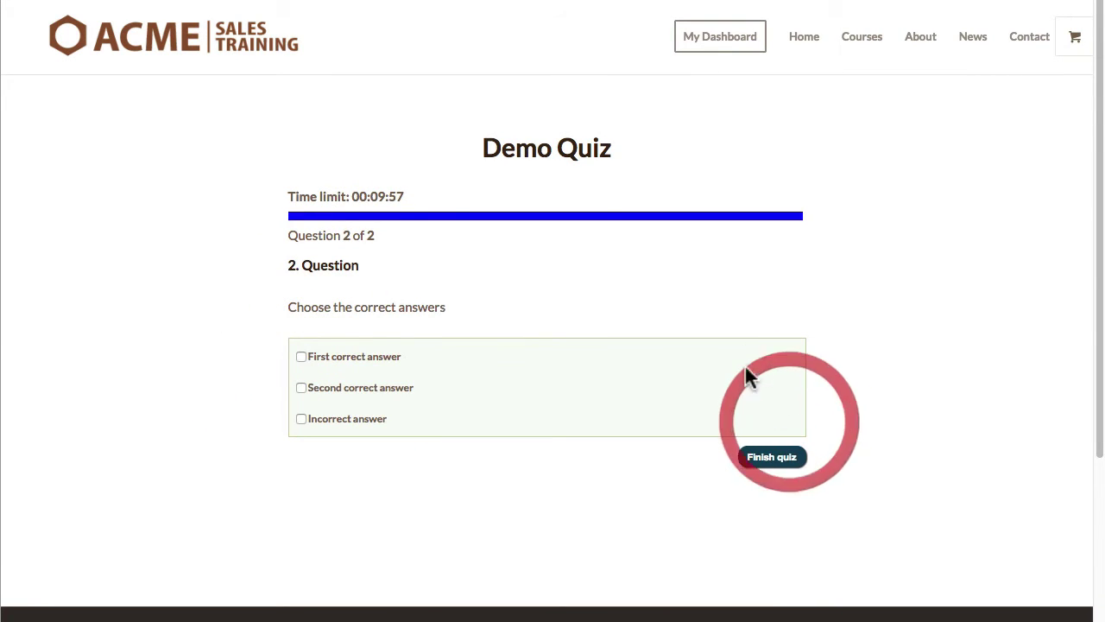
pyautogui.click(337, 357)
pyautogui.click(382, 389)
pyautogui.click(774, 457)
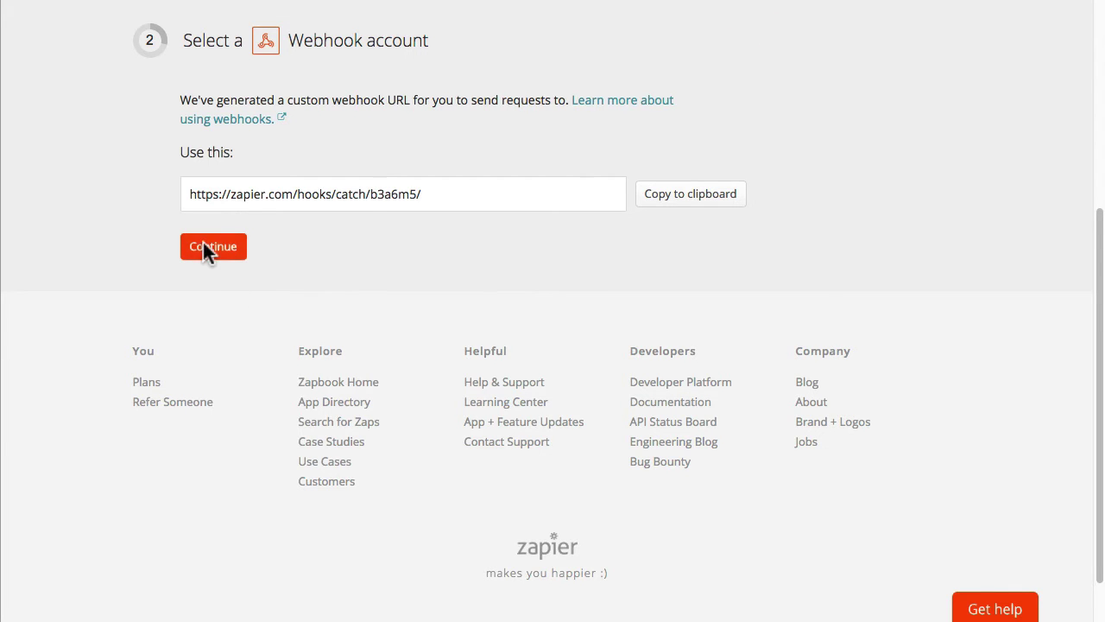
# Step: Continue past the webhook, email account and filter steps without changes
pyautogui.click(202, 246)
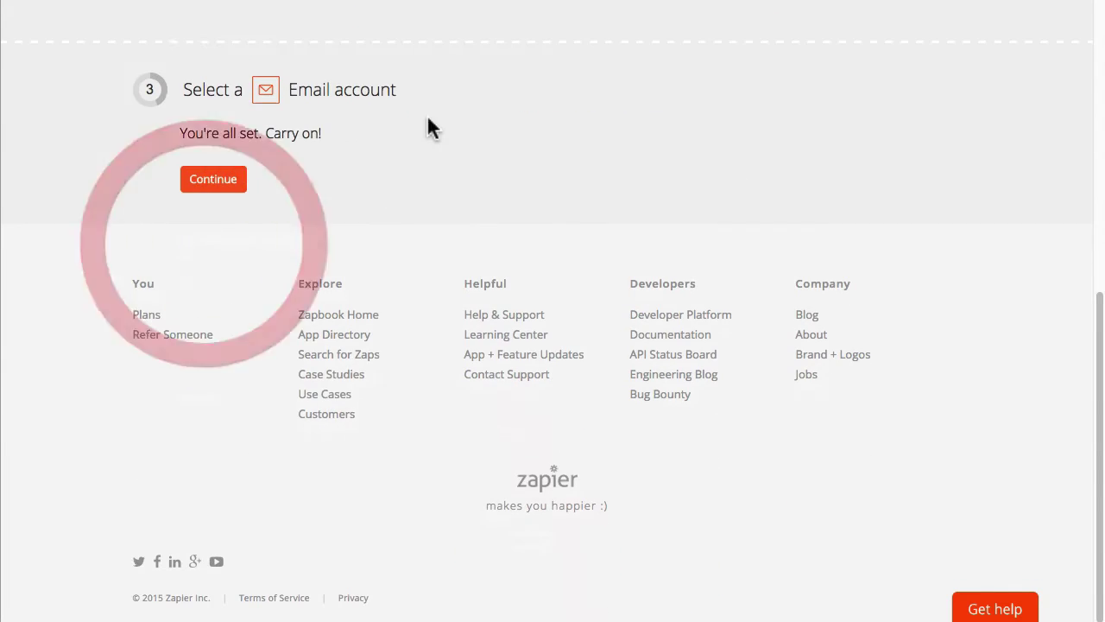
pyautogui.click(217, 180)
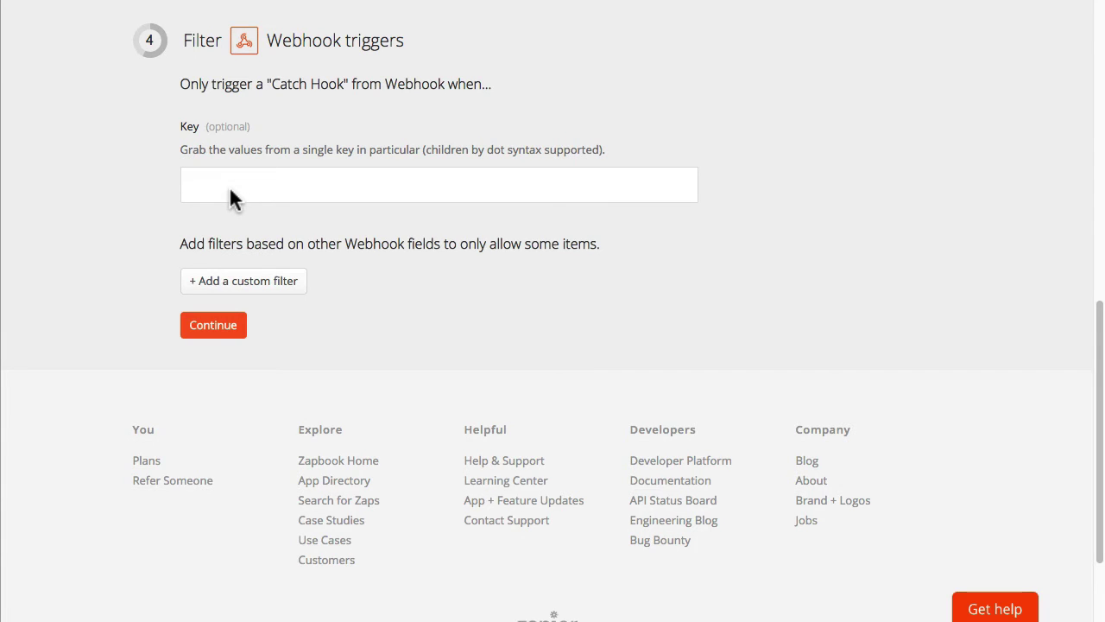
pyautogui.click(208, 328)
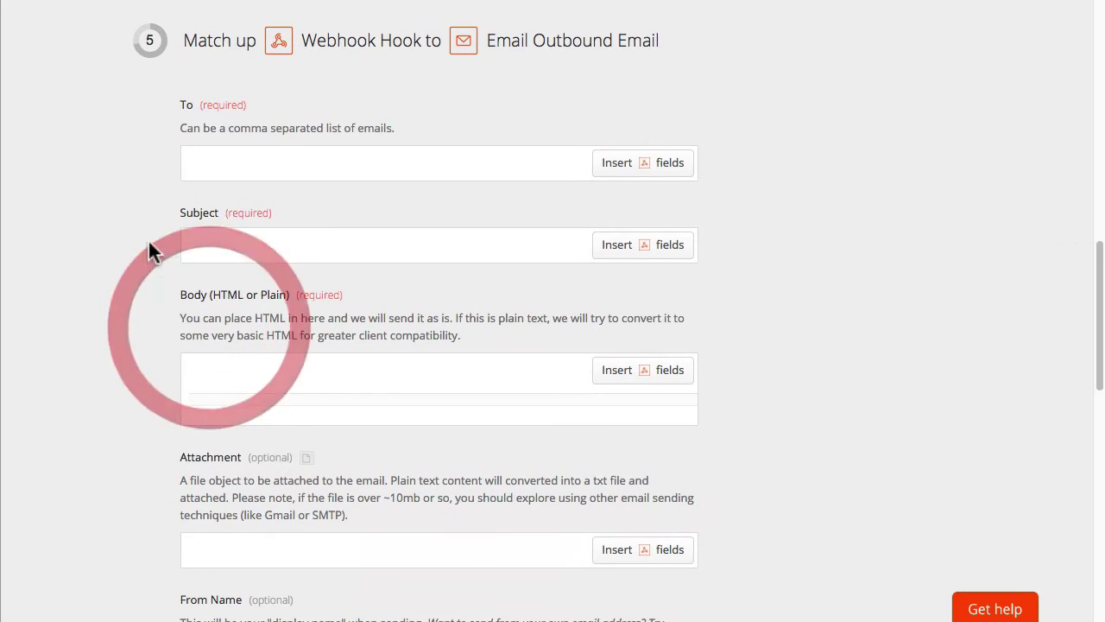
# Step: Map the email's To field to the webhook's User[user Email] value
pyautogui.click(661, 163)
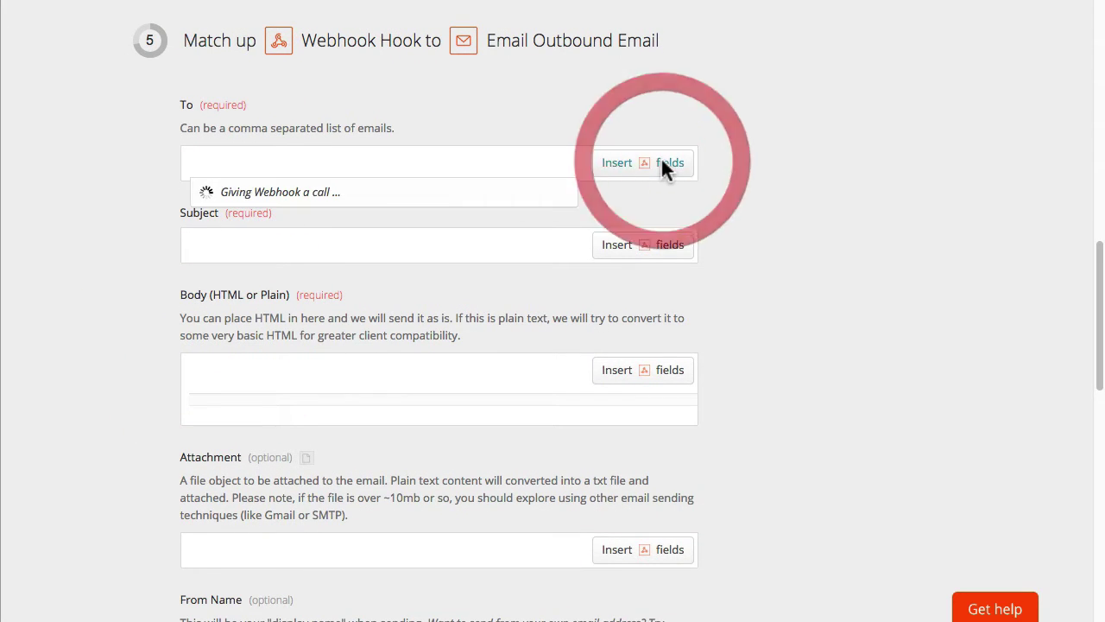
pyautogui.moveTo(700, 228); pyautogui.dragTo(704, 220)
pyautogui.click(771, 115)
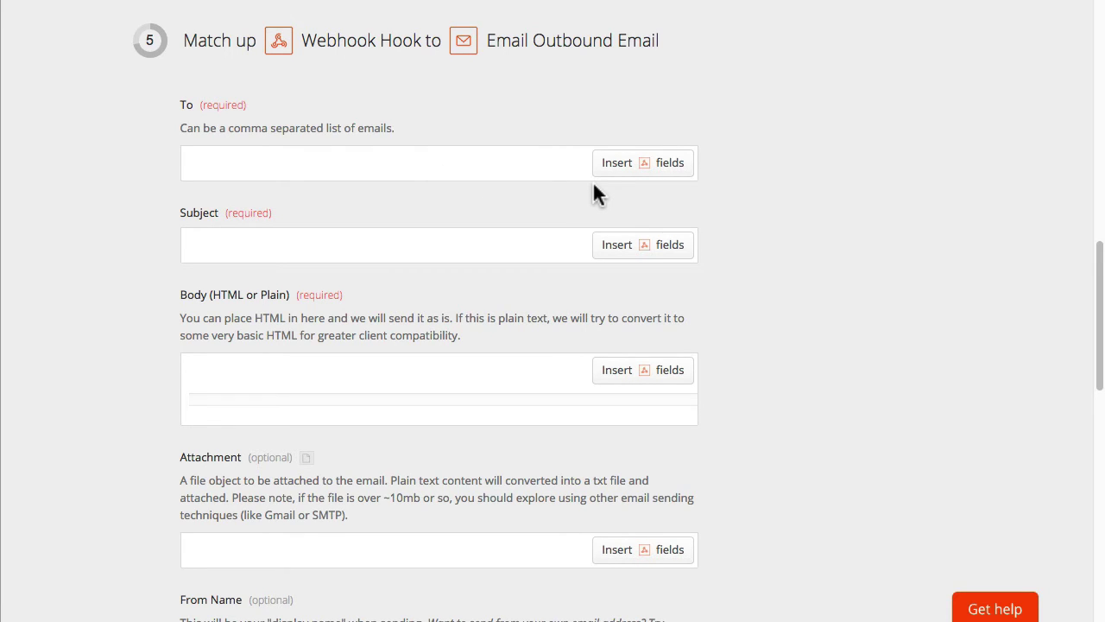
pyautogui.click(639, 164)
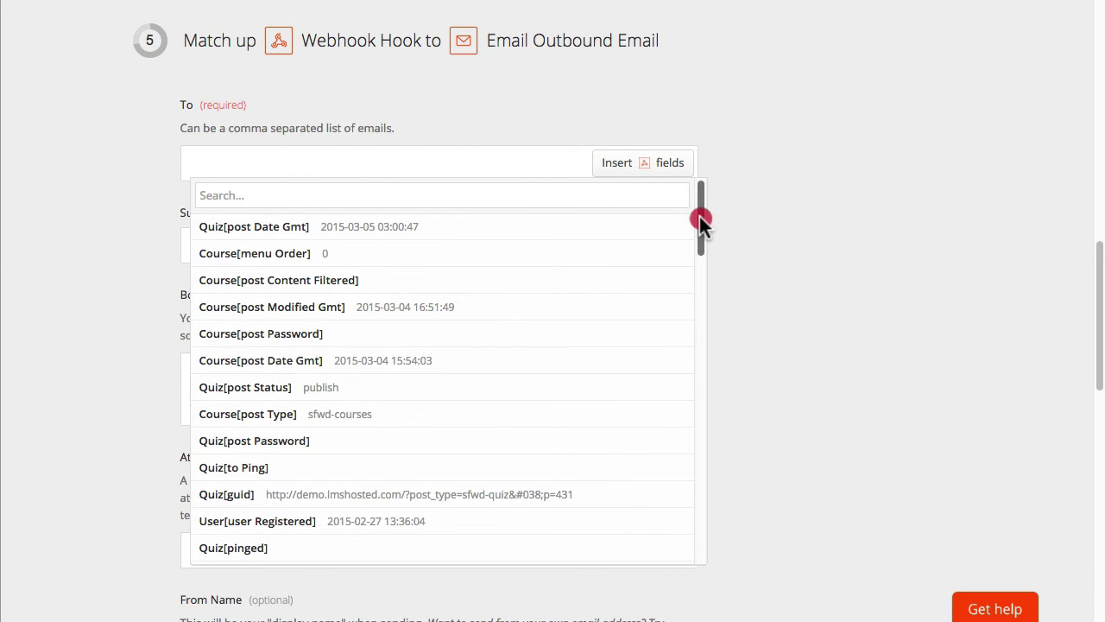
pyautogui.moveTo(699, 217); pyautogui.dragTo(678, 528)
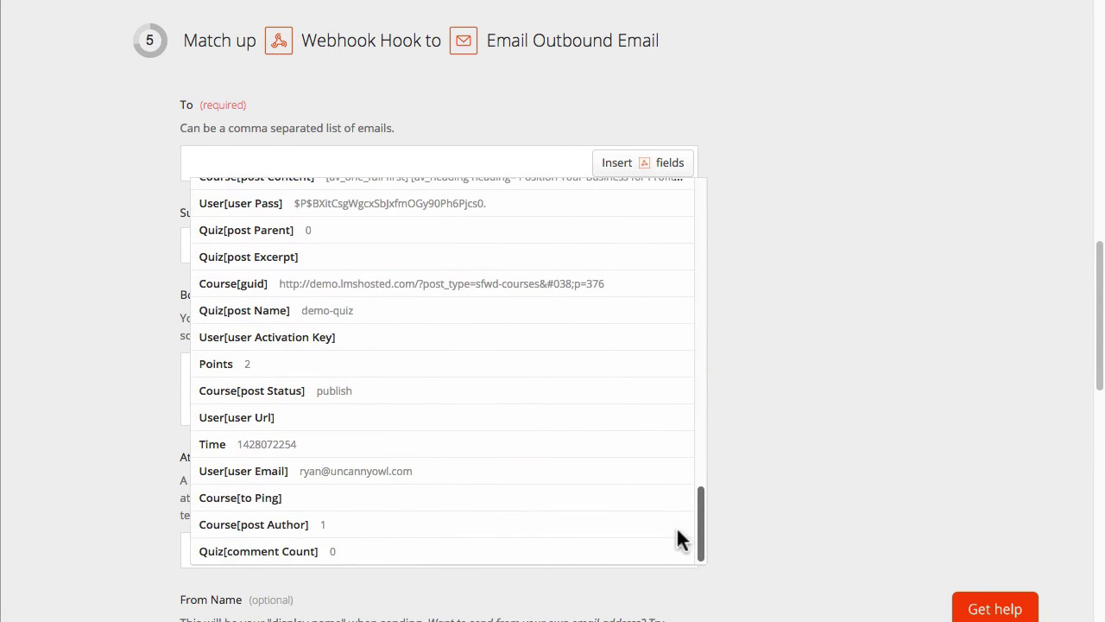
pyautogui.click(291, 472)
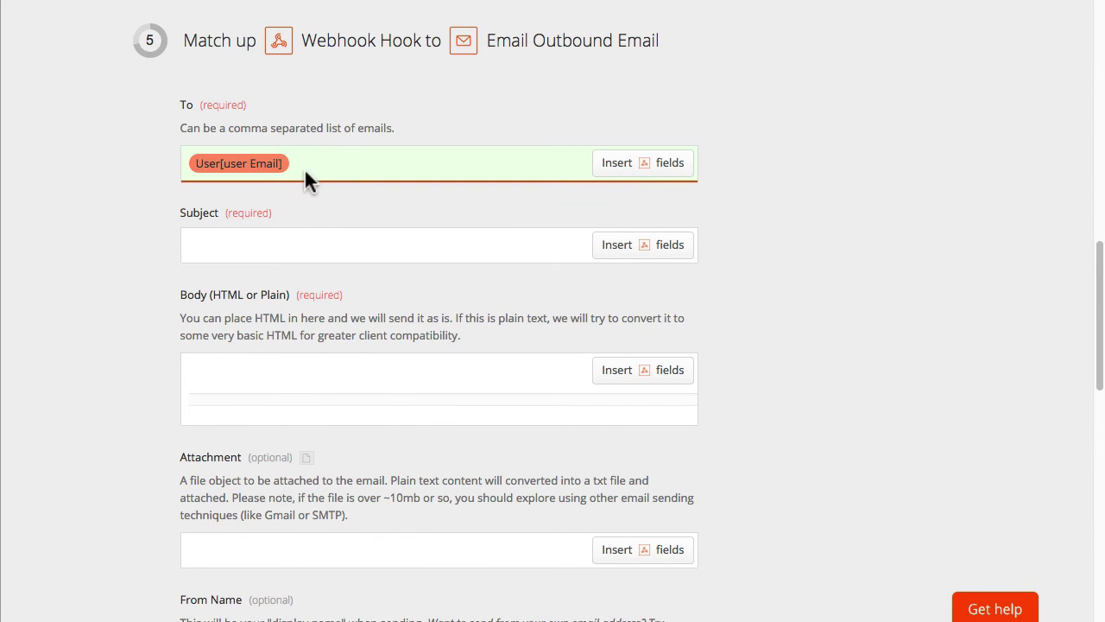
# Step: Set the email subject to 'Congratulations!'
pyautogui.click(260, 246)
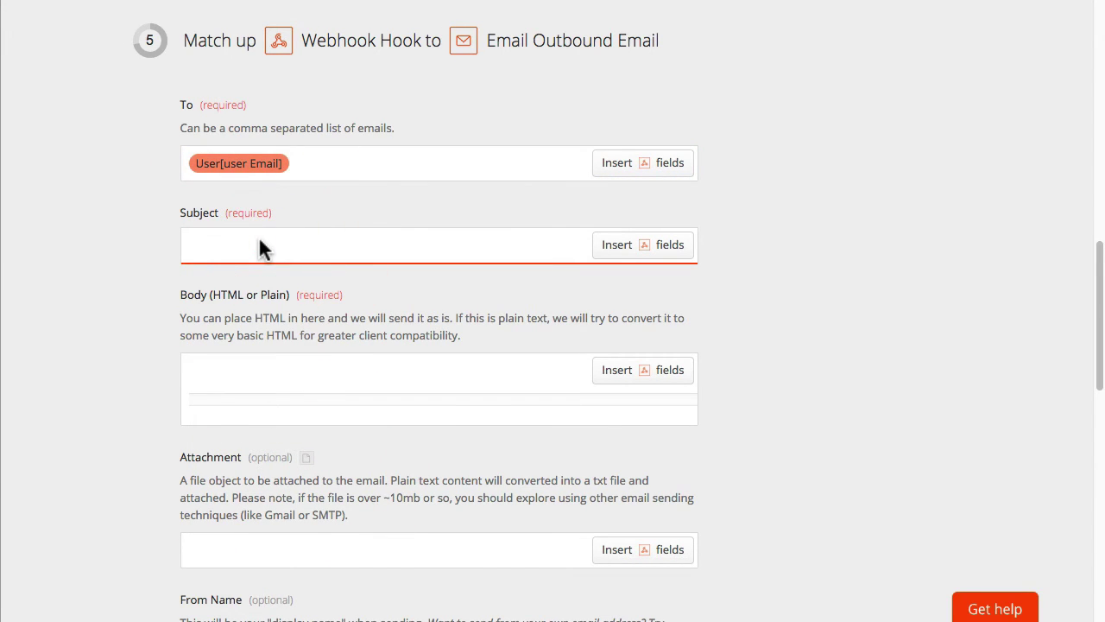
pyautogui.write('Congratulations!')
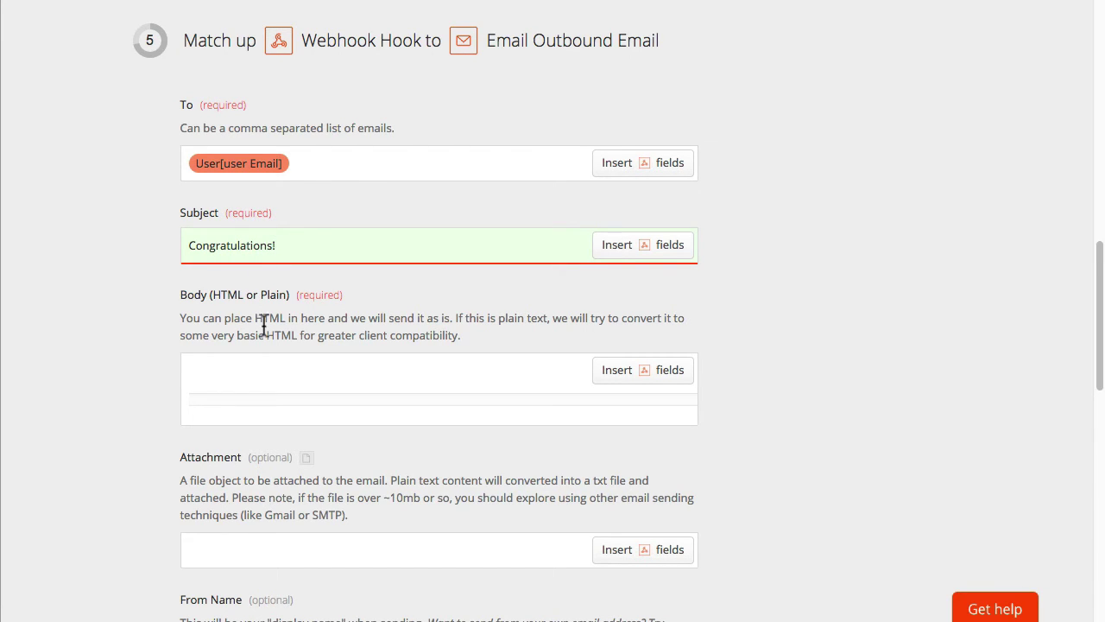
# Step: Write the body 'Congratulations, you passed [Quiz post Title] from the [Course post Title]'
pyautogui.click(229, 371)
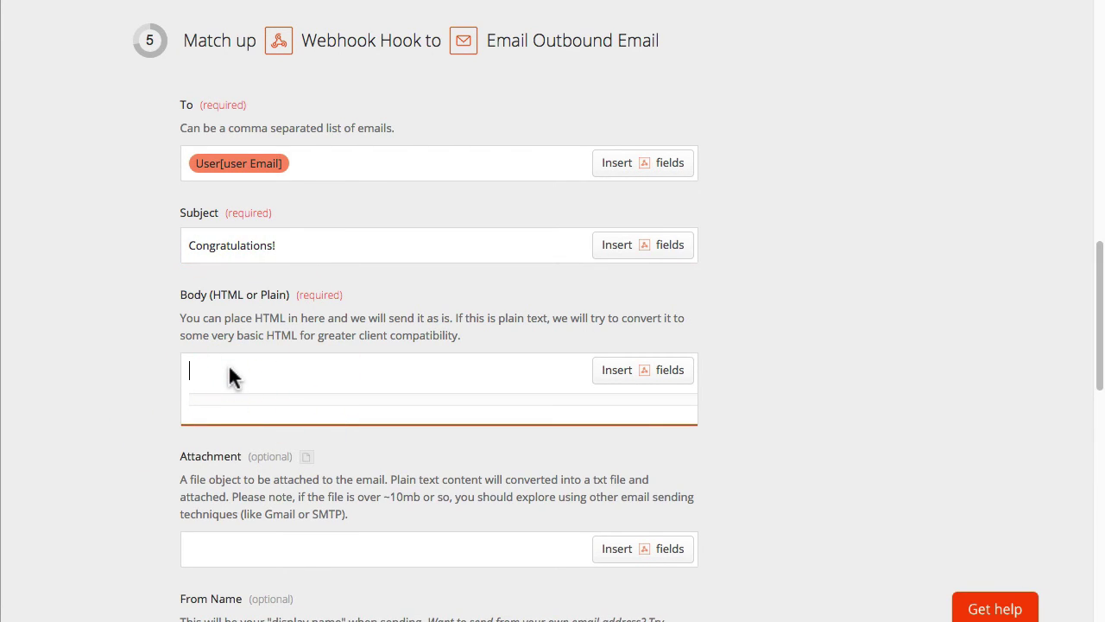
pyautogui.write('Congratulati')
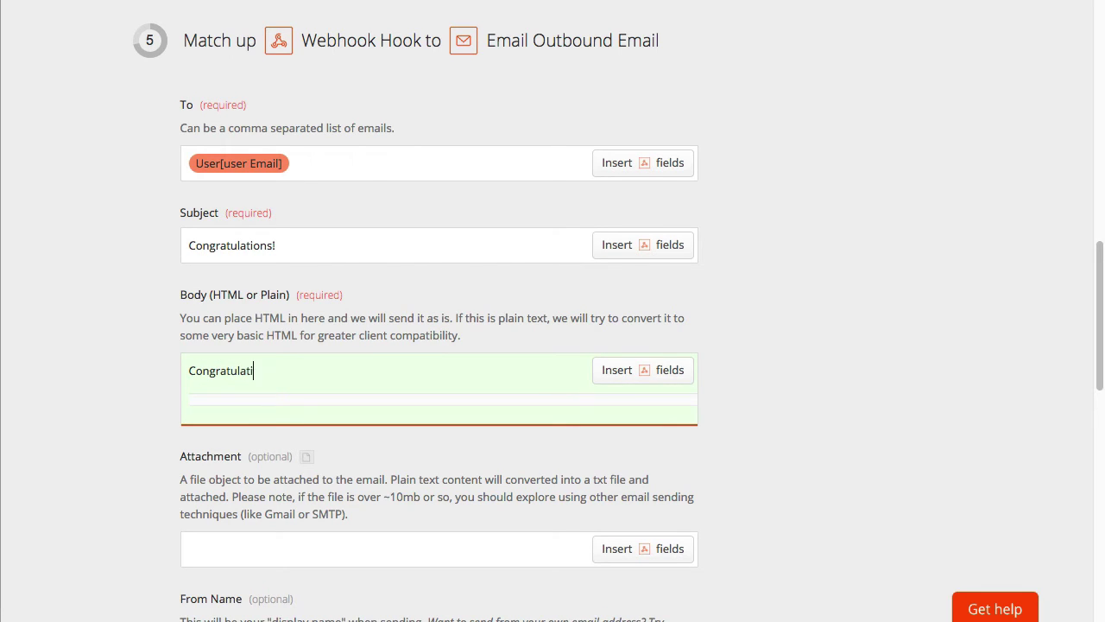
pyautogui.write('ons, you passed')
pyautogui.click(663, 369)
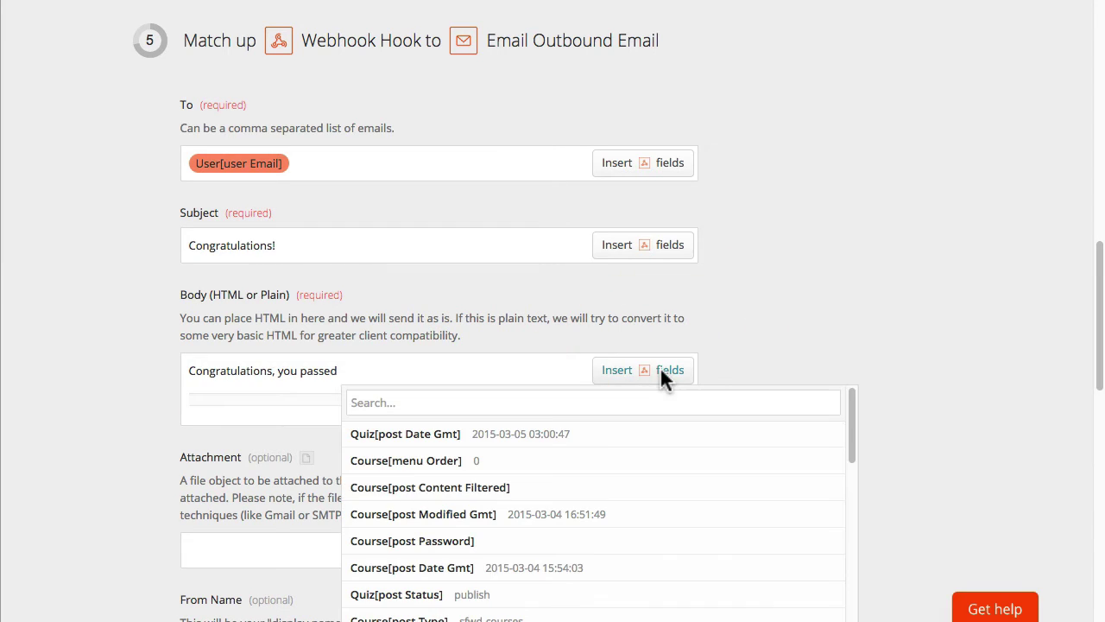
pyautogui.moveTo(857, 424); pyautogui.dragTo(827, 503)
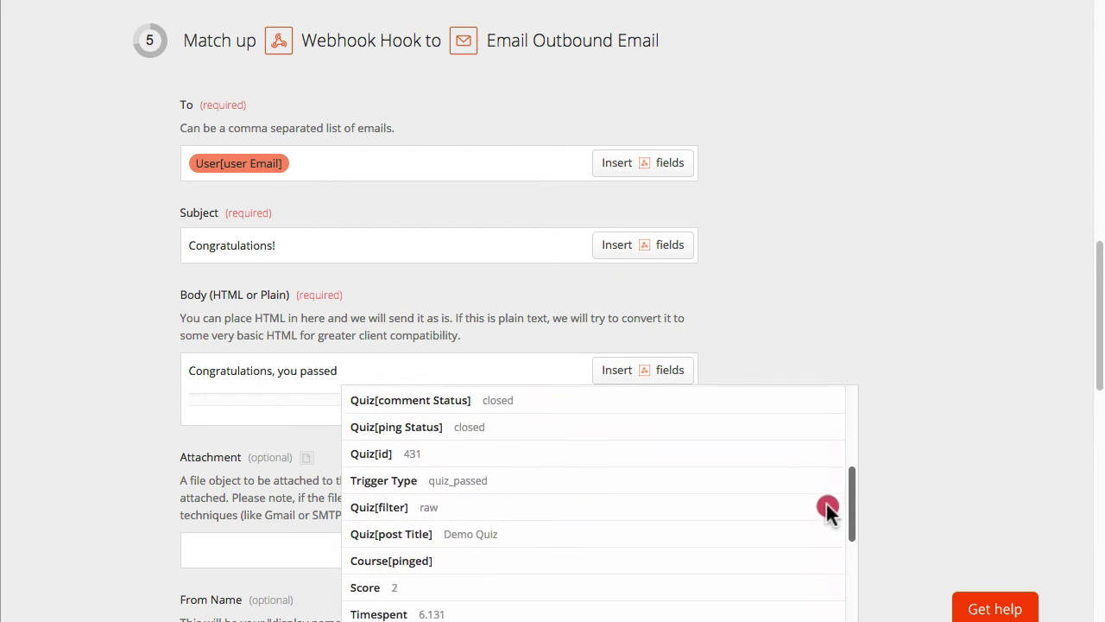
pyautogui.click(480, 524)
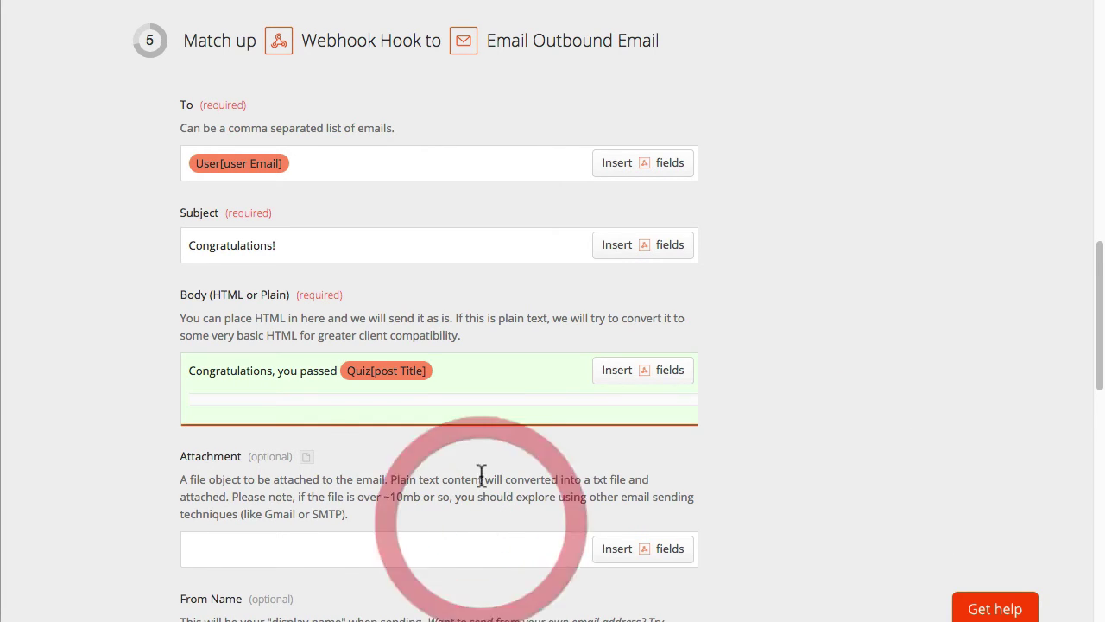
pyautogui.write('from the')
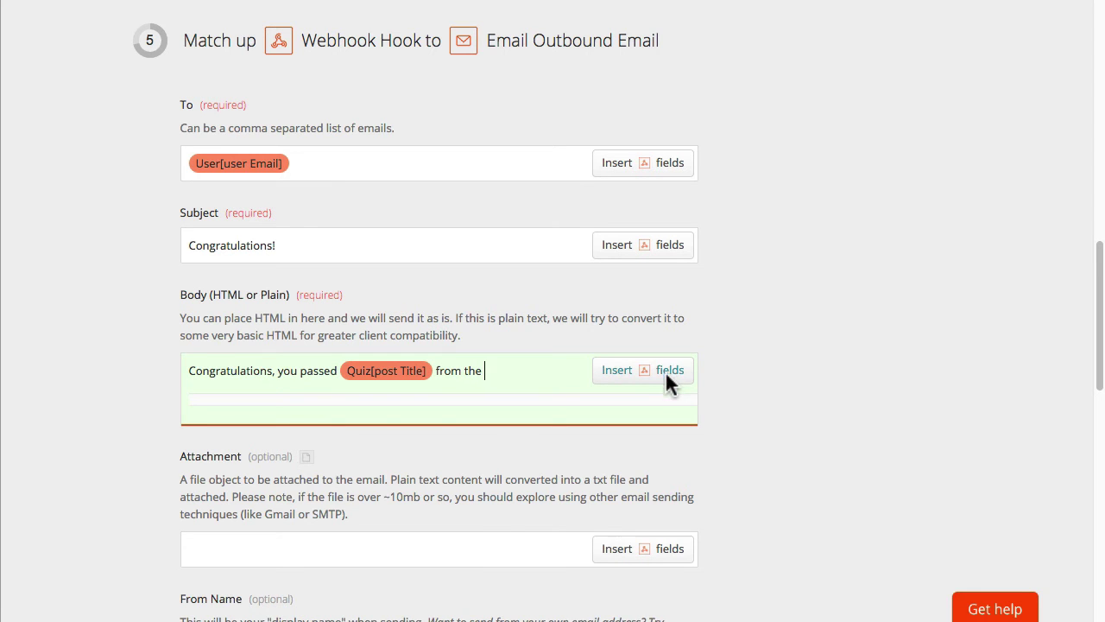
pyautogui.click(662, 372)
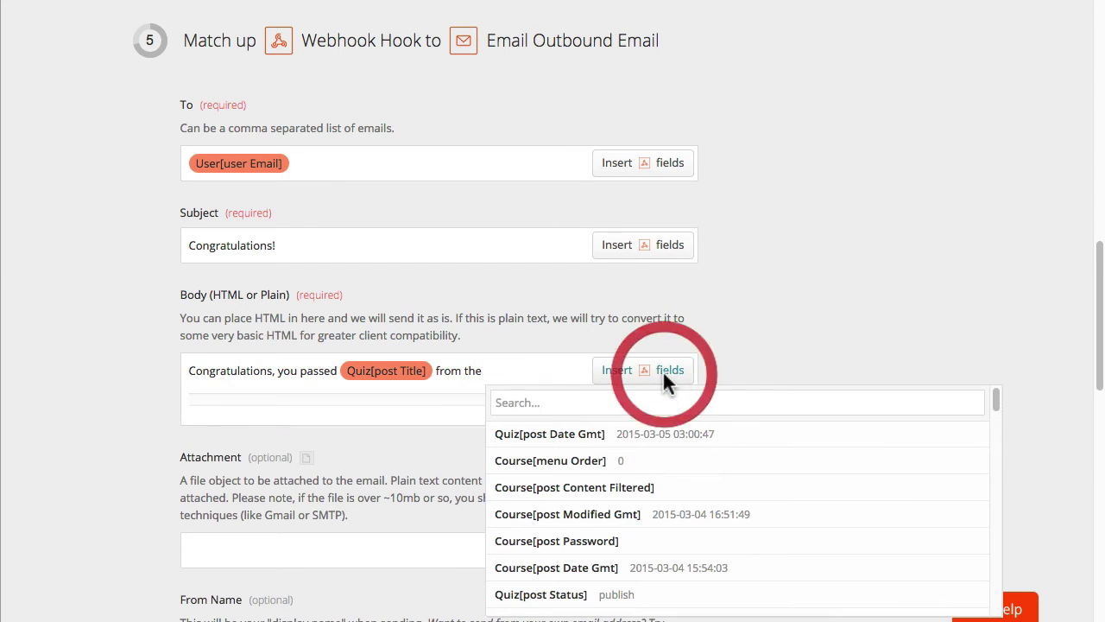
pyautogui.moveTo(993, 399); pyautogui.dragTo(979, 516)
pyautogui.click(649, 454)
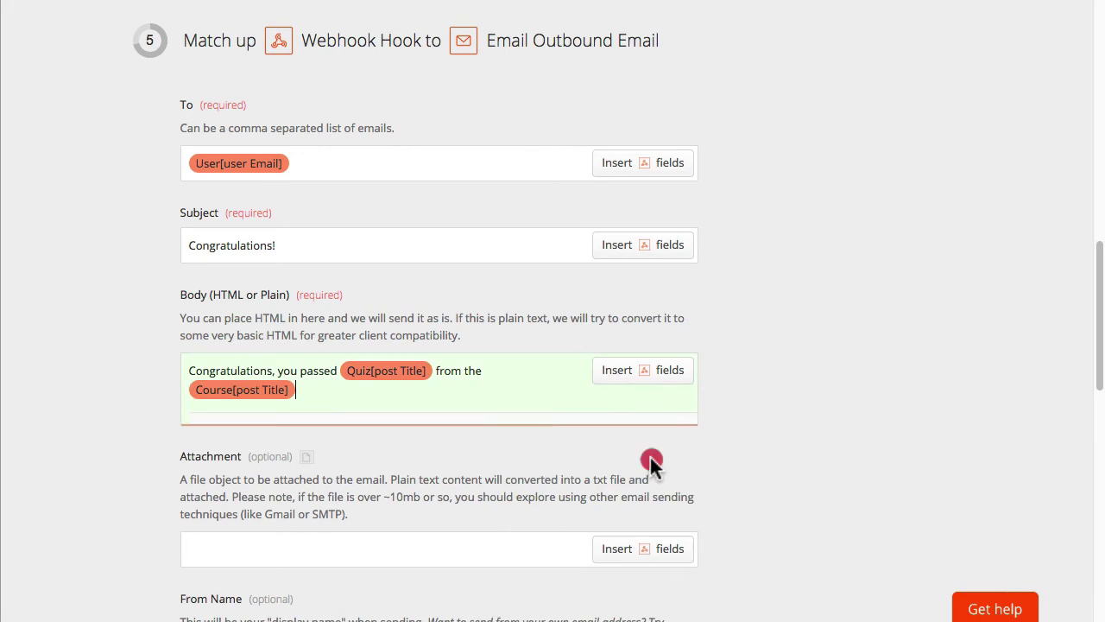
pyautogui.scroll(-1, 779, 268)
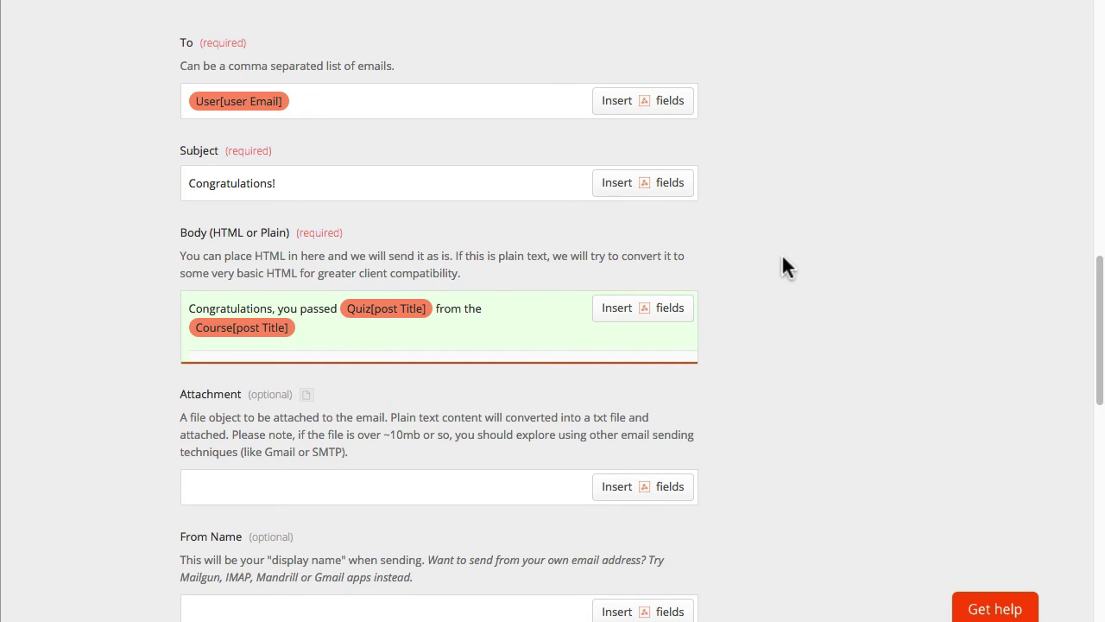
# Step: End the email body with ' course.'
pyautogui.write('course.')
pyautogui.scroll(-1, 759, 276)
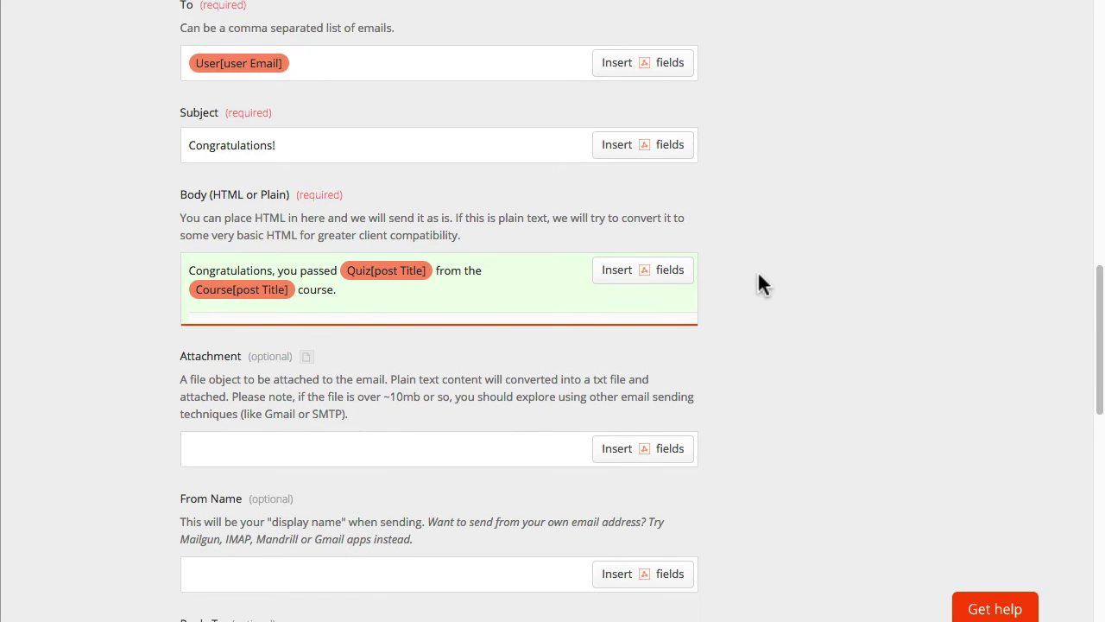
pyautogui.scroll(-1, 757, 270)
pyautogui.scroll(-1, 216, 500)
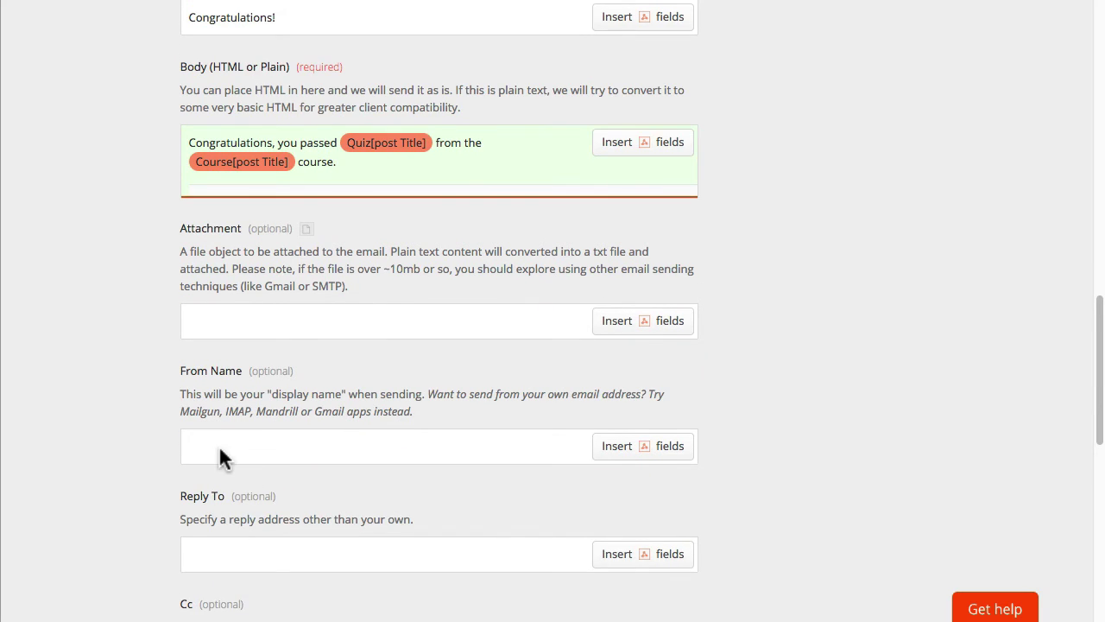
# Step: Set From Name to 'Uncanny Owl', fill in the reply-to address, and continue to testing
pyautogui.click(241, 445)
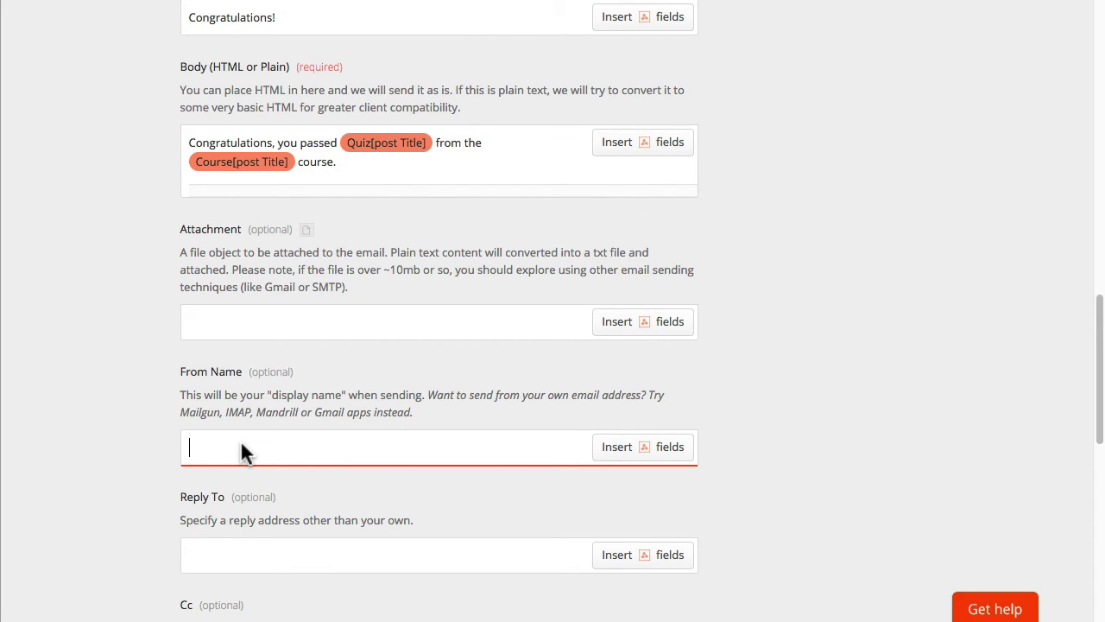
pyautogui.write('Uncann')
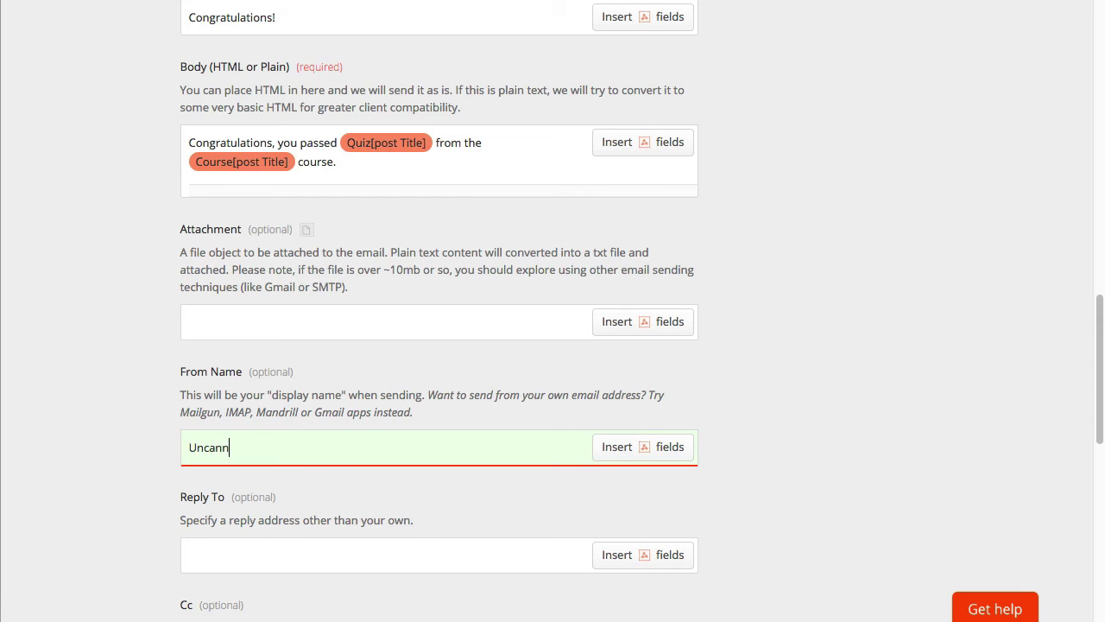
pyautogui.write('y Owl')
pyautogui.scroll(-1, 234, 493)
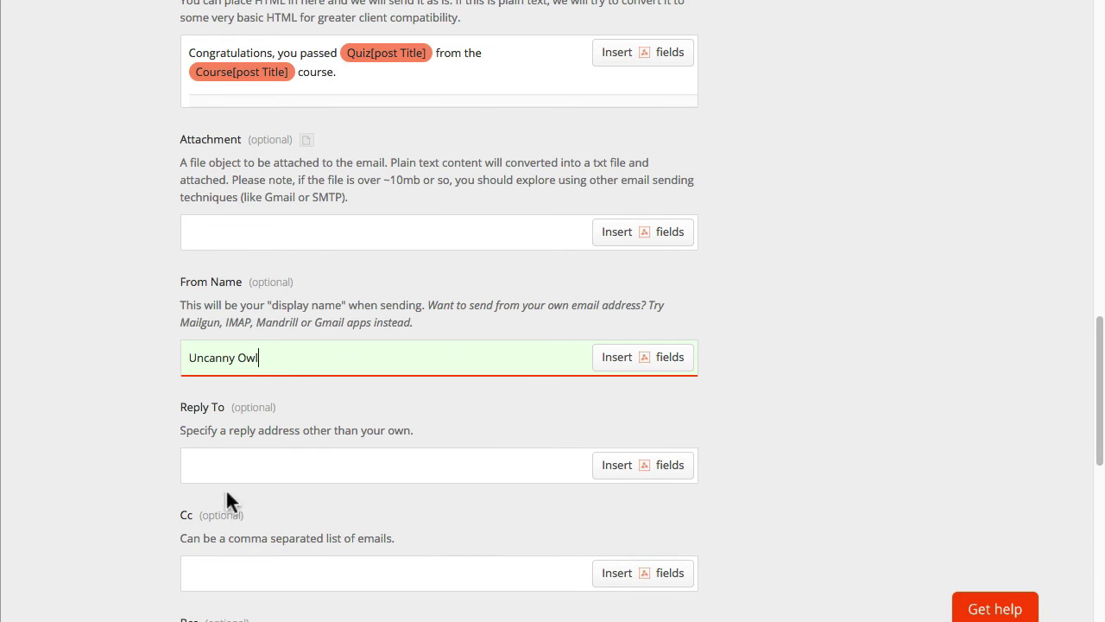
pyautogui.click(245, 470)
pyautogui.scroll(-3, 243, 470)
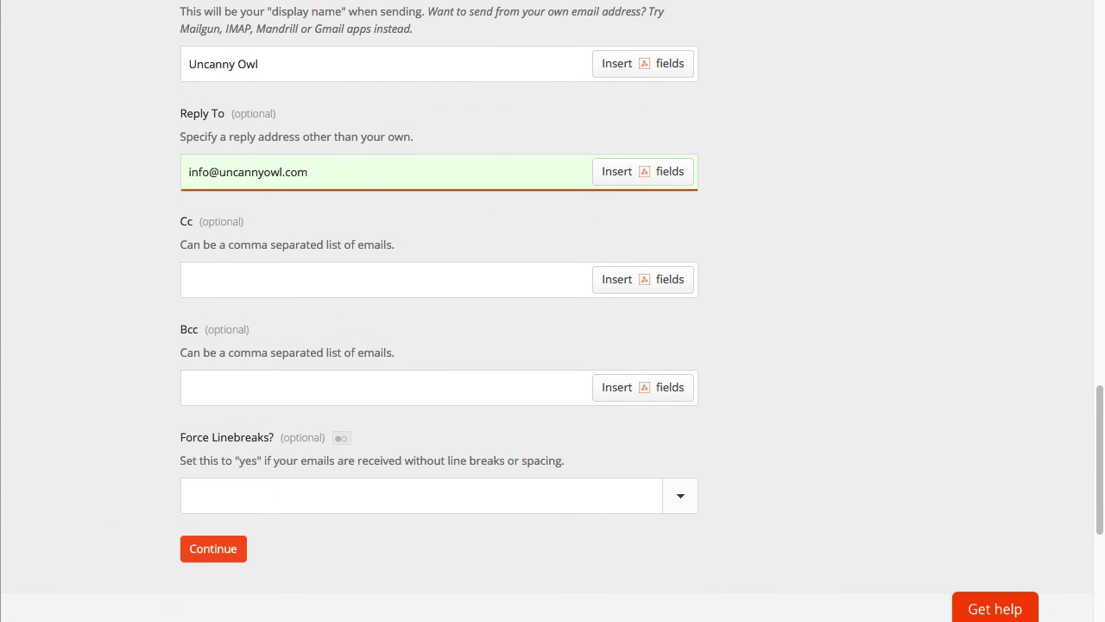
pyautogui.click(216, 549)
# Step: Test the Catch Hook trigger, name the Zap 'LearnDash Quiz Pass Email' and turn it on
pyautogui.click(253, 181)
pyautogui.click(220, 438)
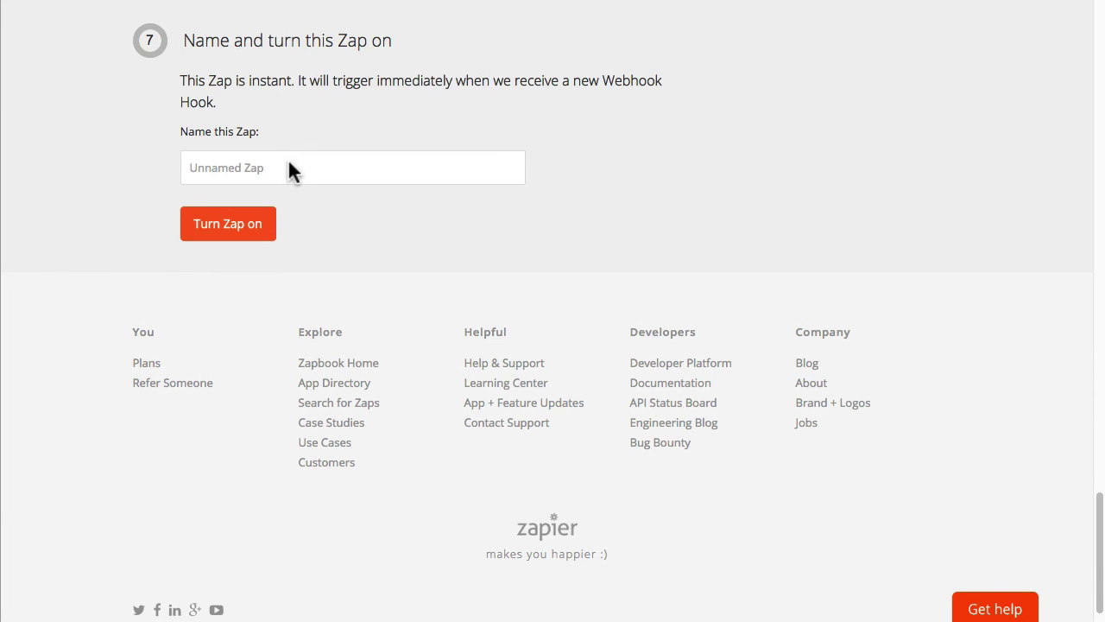
pyautogui.click(286, 171)
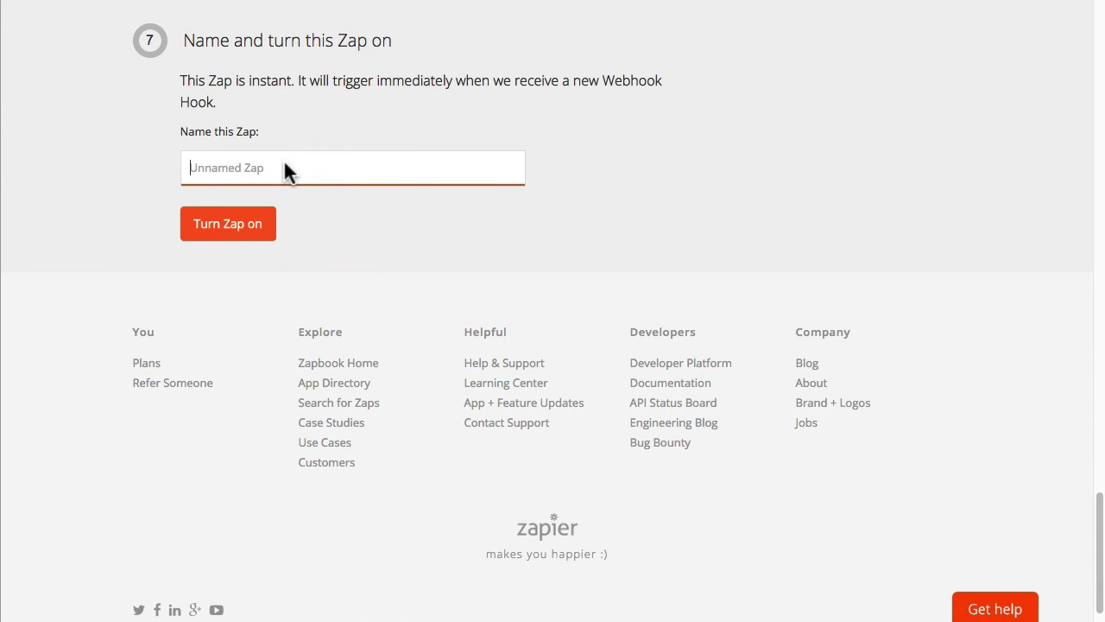
pyautogui.write('Learn')
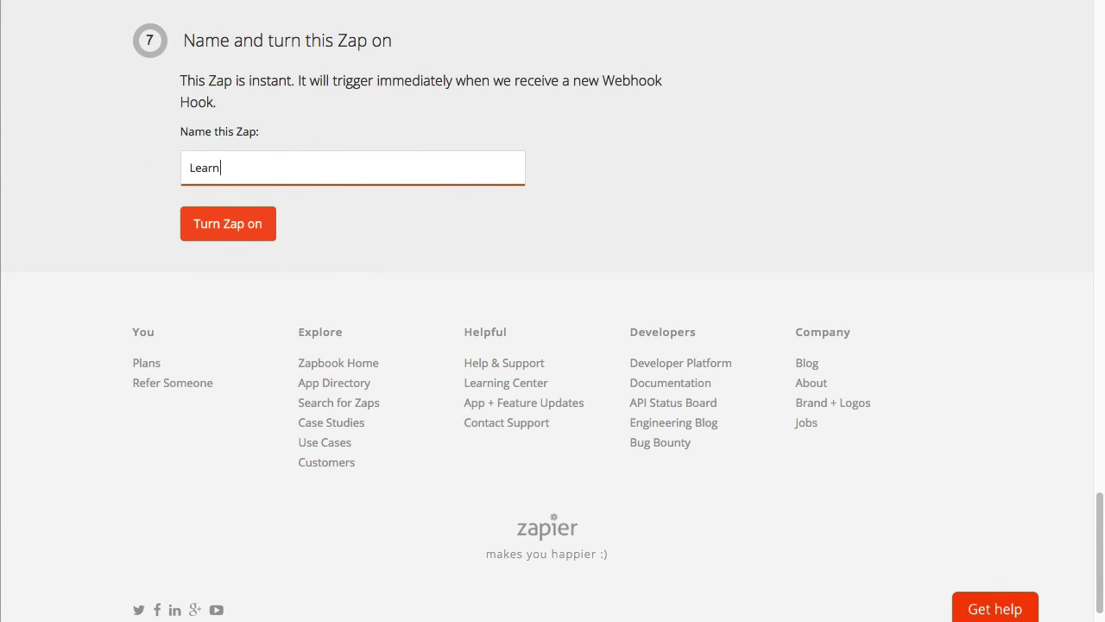
pyautogui.write('Dash Quiz Pass Email')
pyautogui.click(231, 229)
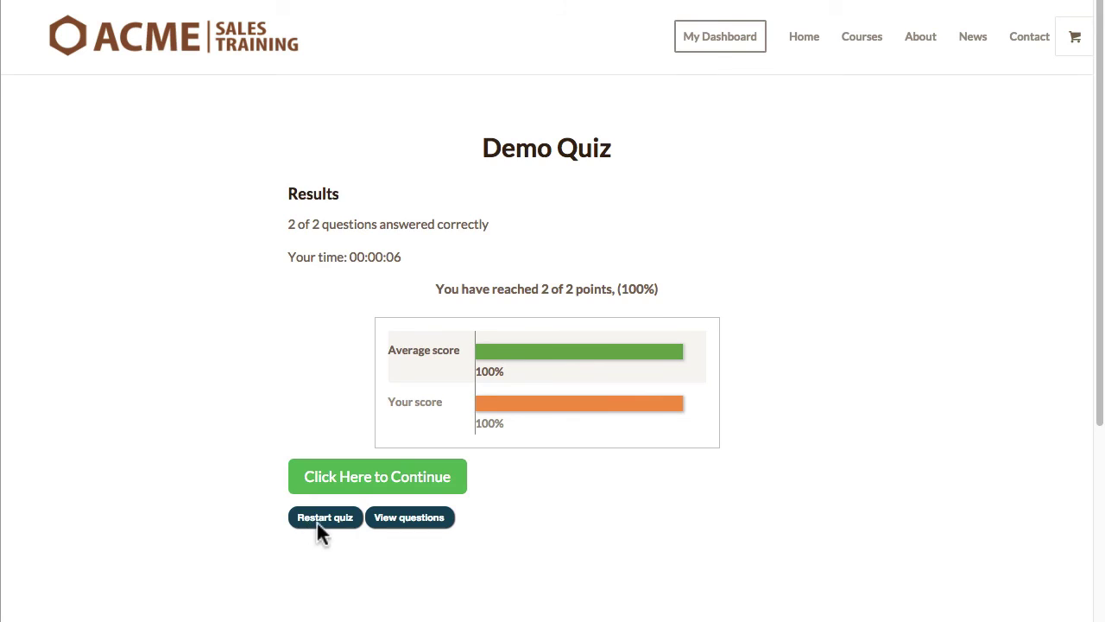
# Step: Restart the Demo Quiz, answer Correct on question 1, tick both correct answers on question 2, and finish
pyautogui.click(319, 518)
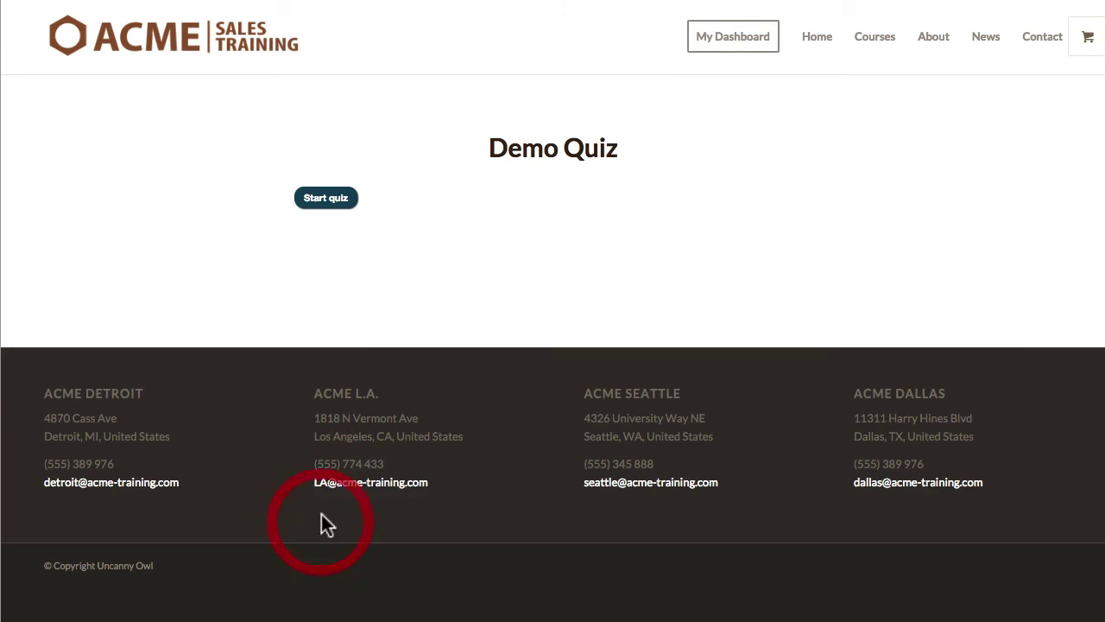
pyautogui.click(325, 196)
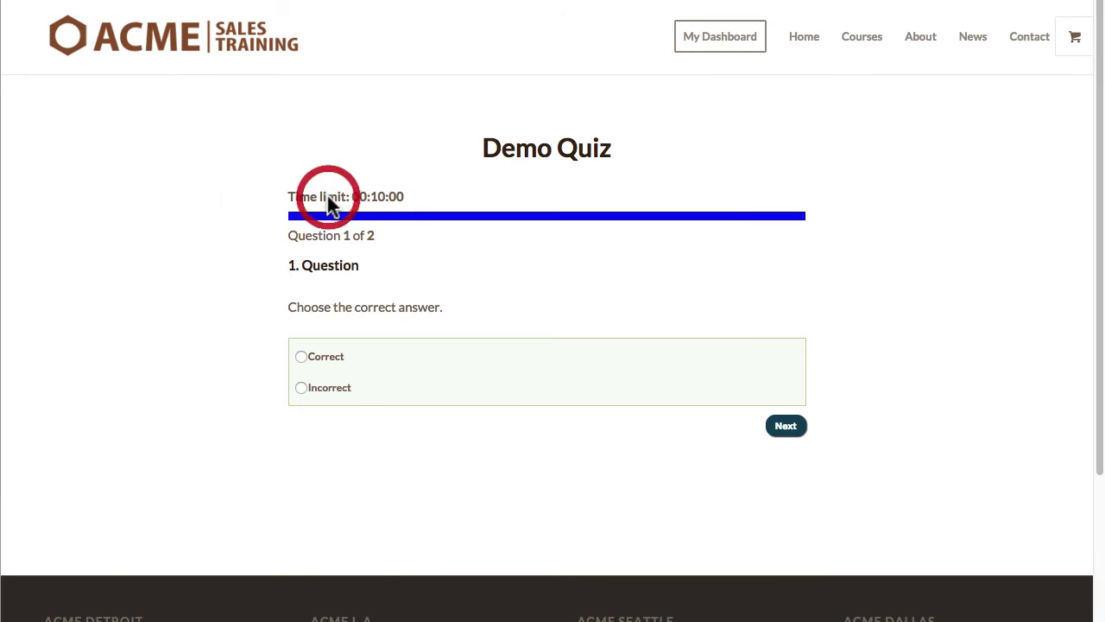
pyautogui.click(314, 353)
pyautogui.click(788, 427)
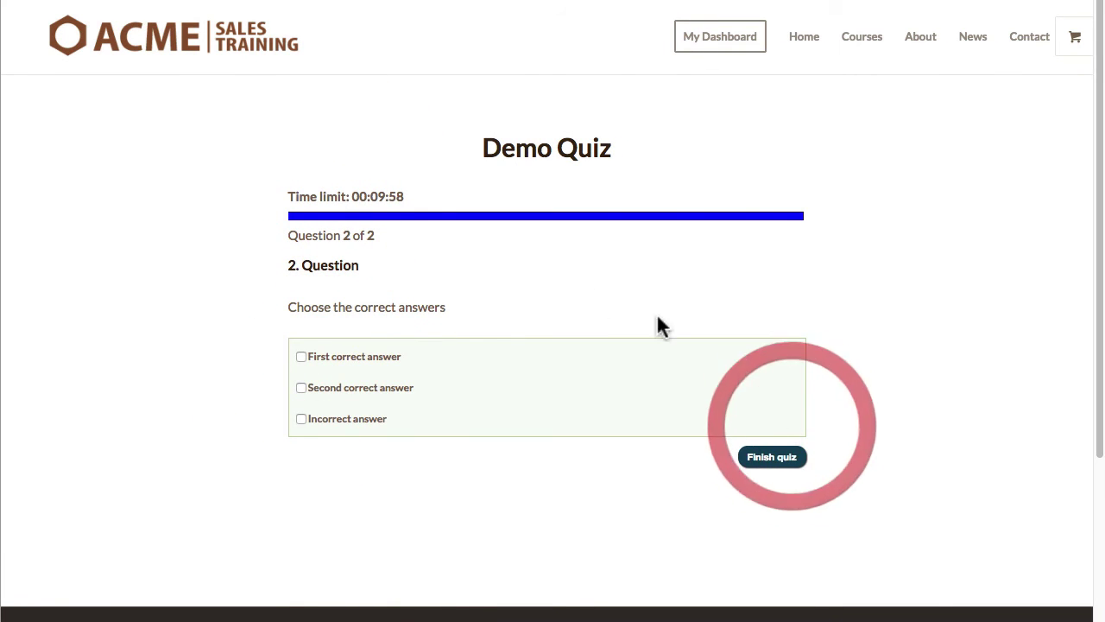
pyautogui.click(335, 355)
pyautogui.click(349, 388)
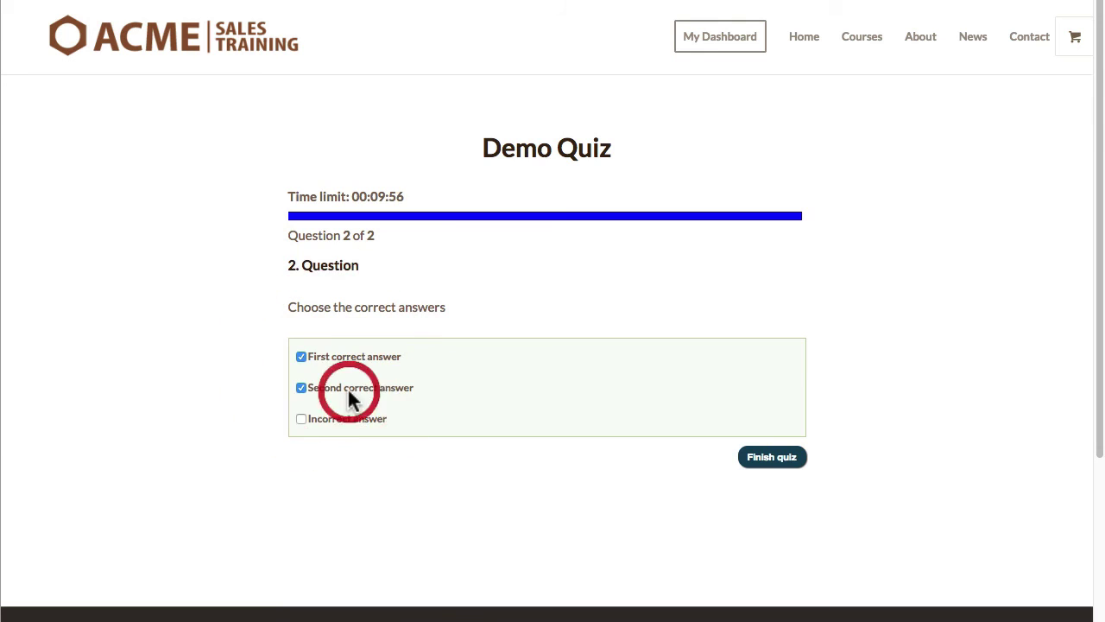
pyautogui.click(784, 457)
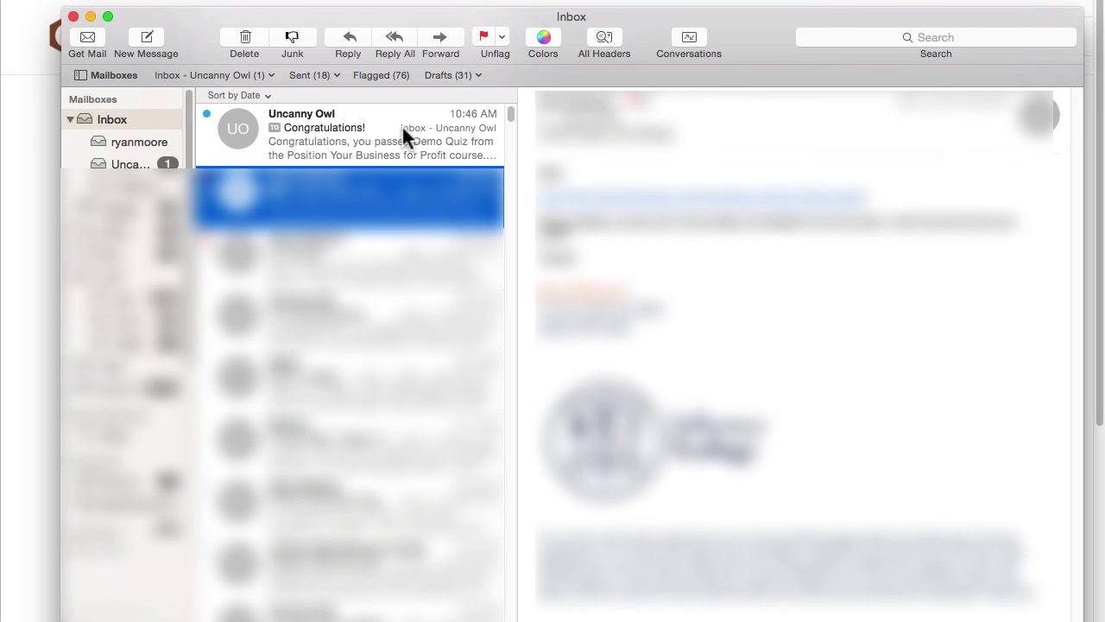
# Step: Open the Congratulations! email from Uncanny Owl in the Inbox
pyautogui.click(403, 128)
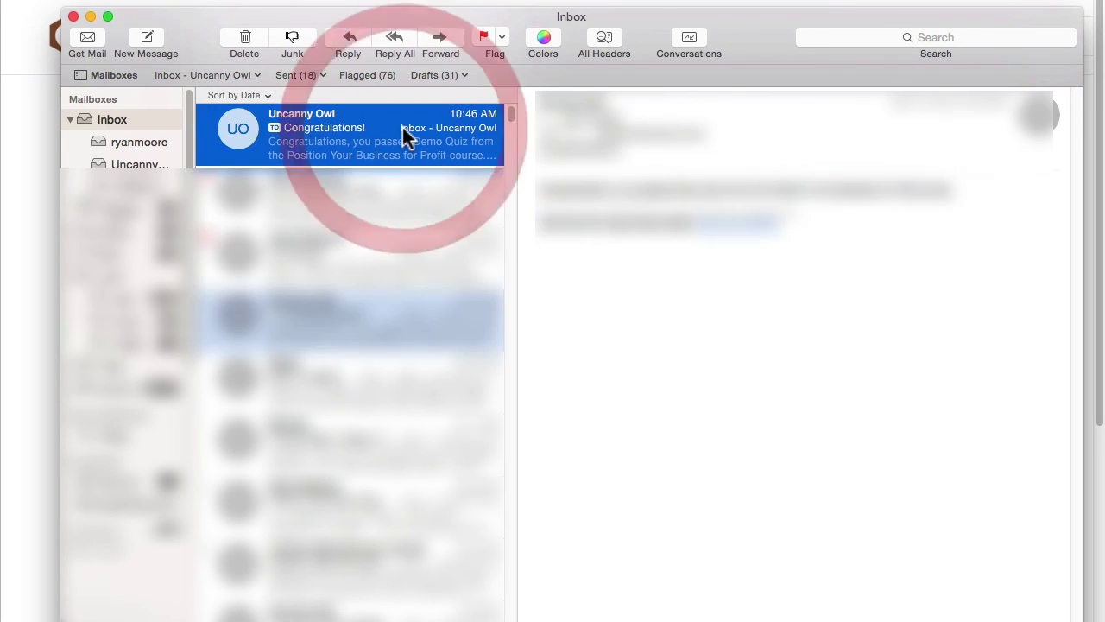